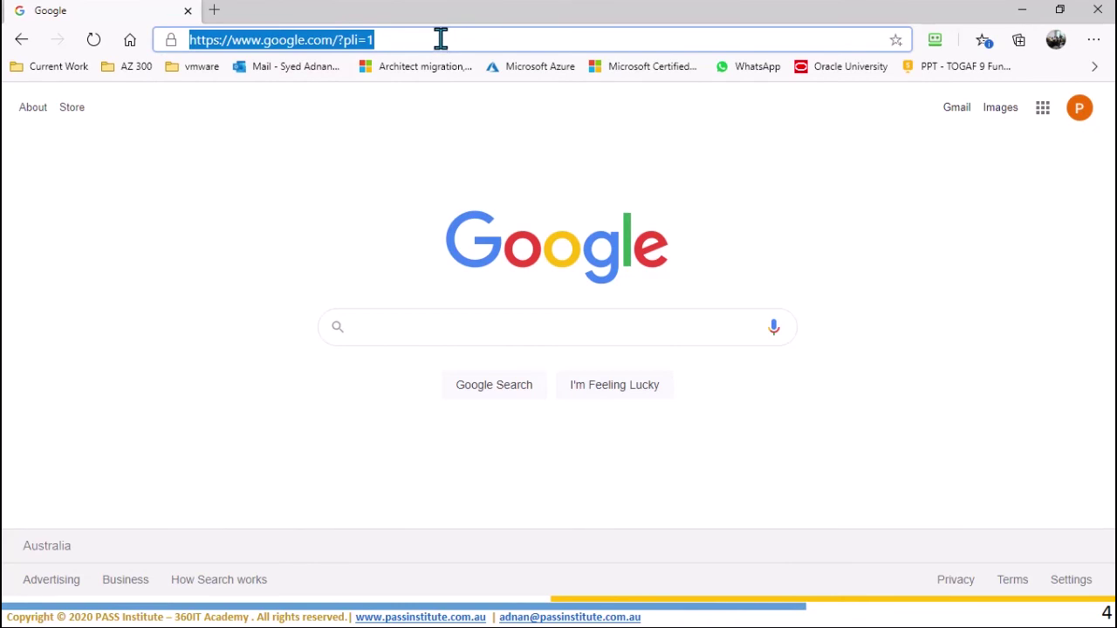
Step: Search Google for 'aws free tier', correcting the typo and using the autocomplete suggestion
{"action": "left_click", "coordinate": [448, 317]}
{"action": "type", "text": "free"}
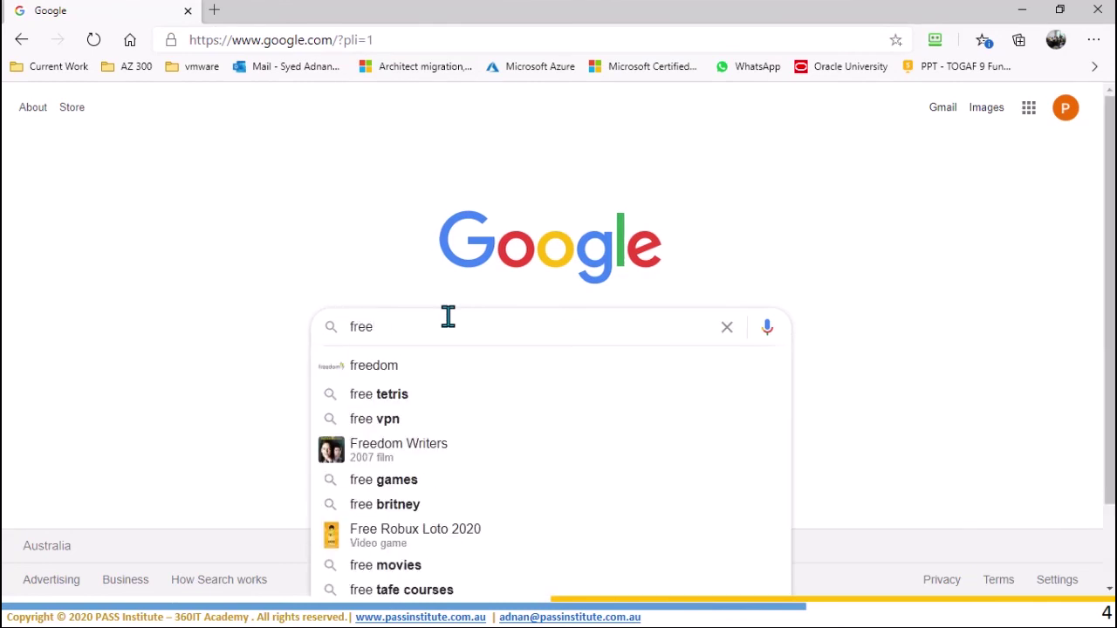
{"action": "type", "text": "aws"}
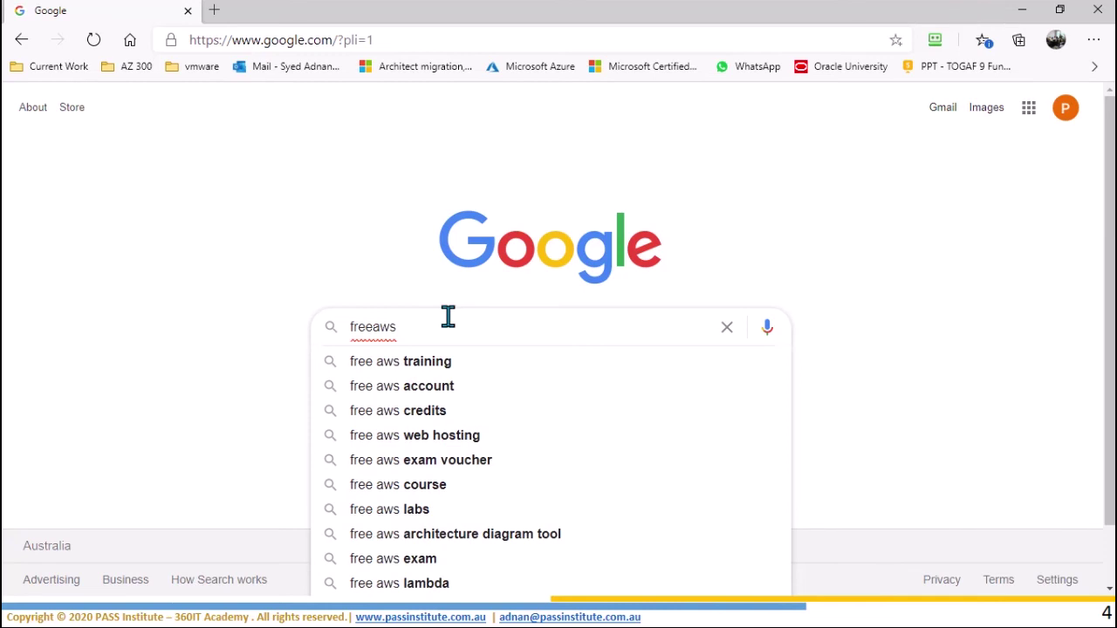
{"action": "key", "text": "BackSpace"}
{"action": "key", "text": "BackSpace"}
{"action": "key", "text": "BackSpace"}
{"action": "key", "text": "BackSpace"}
{"action": "key", "text": "BackSpace"}
{"action": "key", "text": "BackSpace"}
{"action": "key", "text": "BackSpace"}
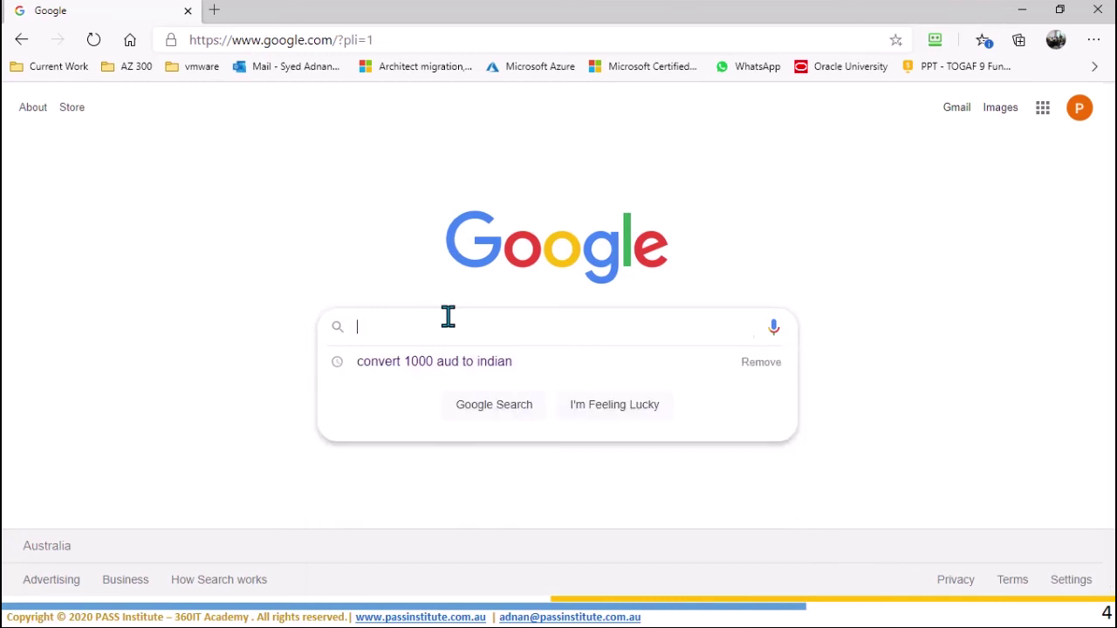
{"action": "type", "text": "aws fre"}
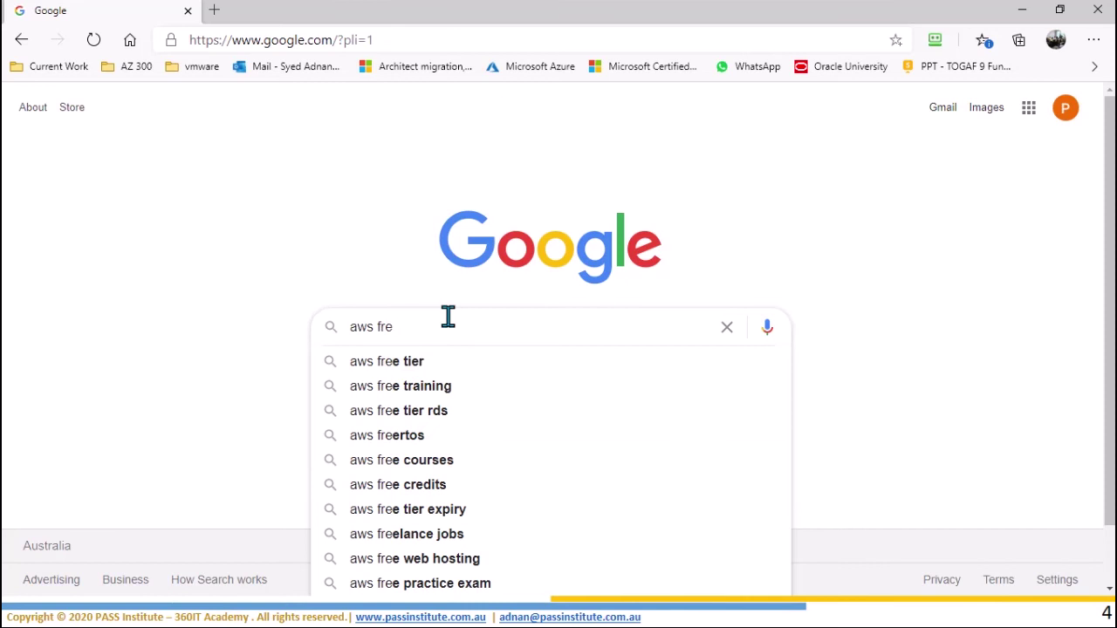
{"action": "key", "text": "Down"}
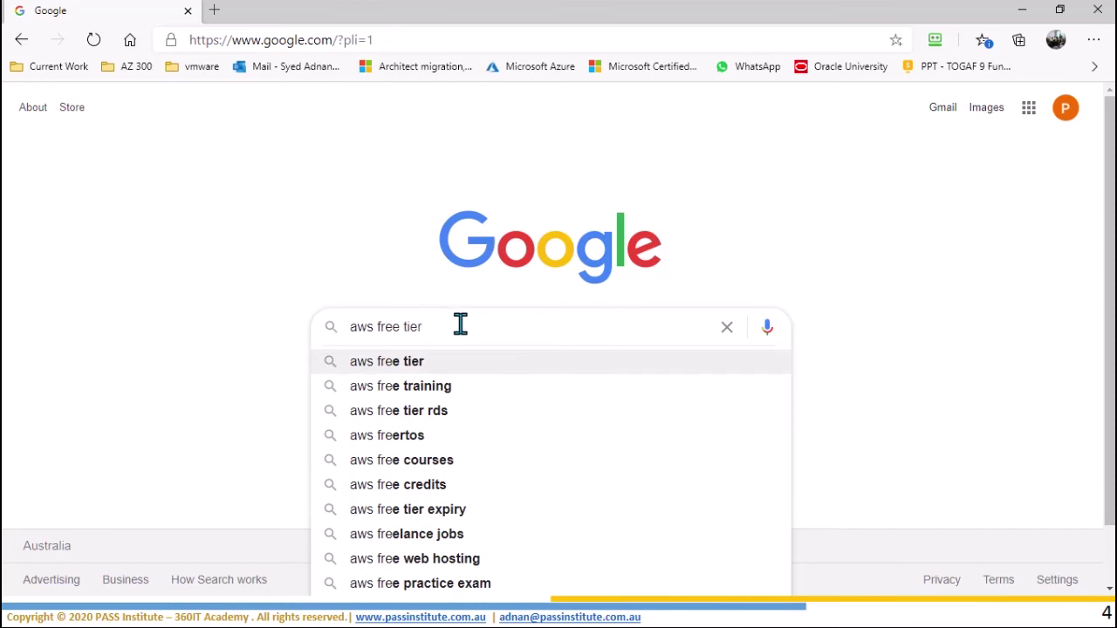
{"action": "key", "text": "Return"}
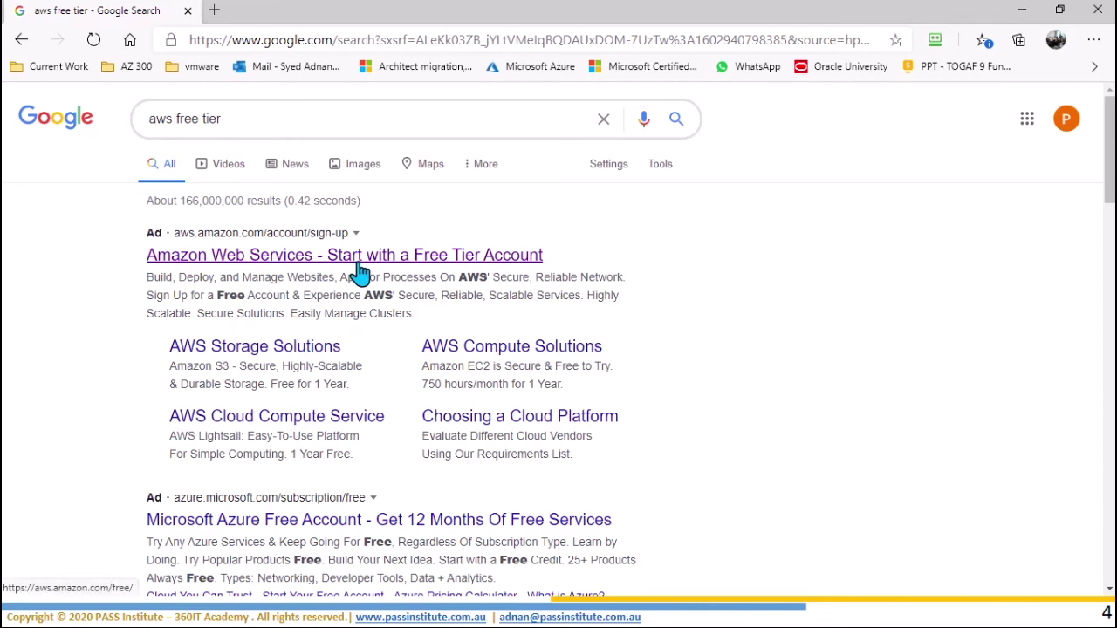
Step: Open the 'Start with a Free Tier Account' ad, browse the offers, and choose 'Create a Free Account'
{"action": "left_click", "coordinate": [313, 273]}
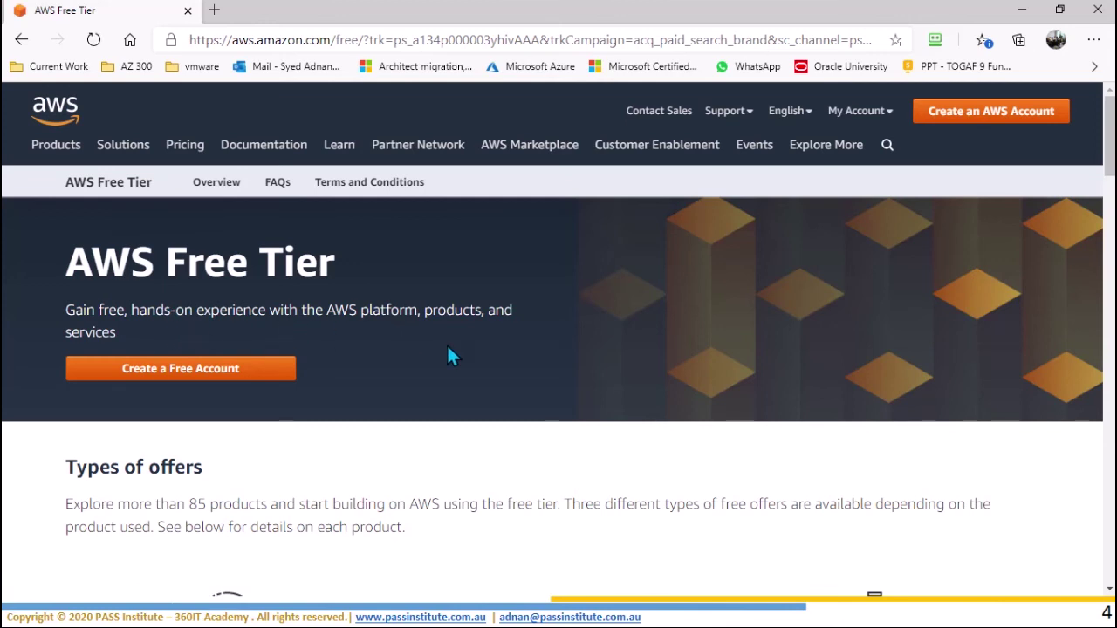
{"action": "scroll", "coordinate": [459, 358], "scroll_direction": "down", "scroll_amount": 1}
{"action": "scroll", "coordinate": [459, 357], "scroll_direction": "down", "scroll_amount": 1}
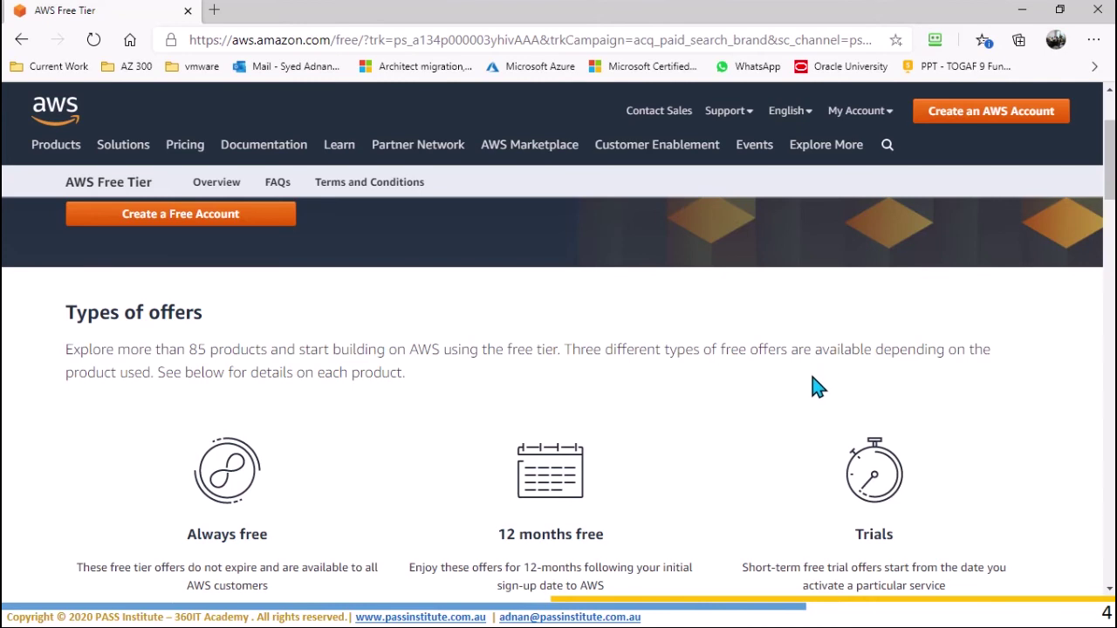
{"action": "scroll", "coordinate": [816, 387], "scroll_direction": "down", "scroll_amount": 1}
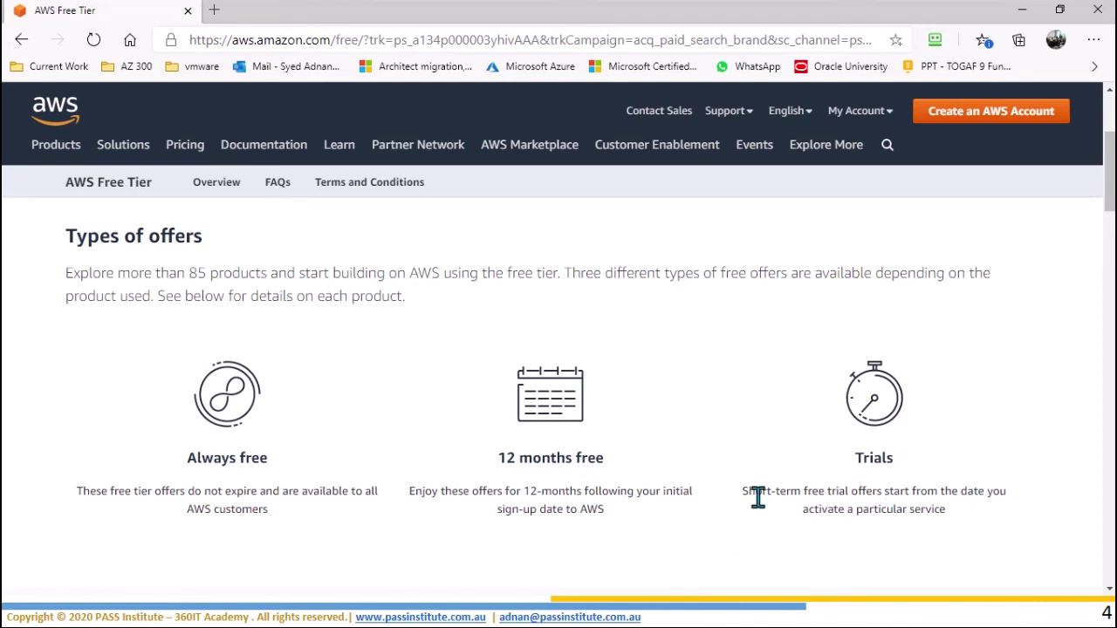
{"action": "scroll", "coordinate": [759, 497], "scroll_direction": "down", "scroll_amount": 1}
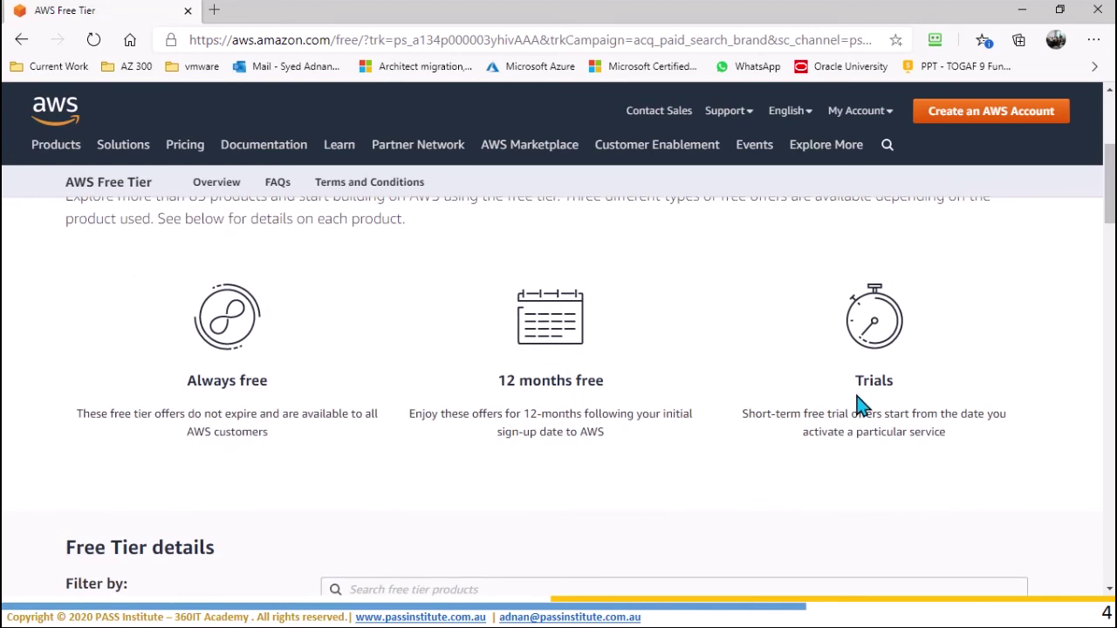
{"action": "scroll", "coordinate": [789, 404], "scroll_direction": "down", "scroll_amount": 2}
{"action": "scroll", "coordinate": [788, 404], "scroll_direction": "up", "scroll_amount": 6}
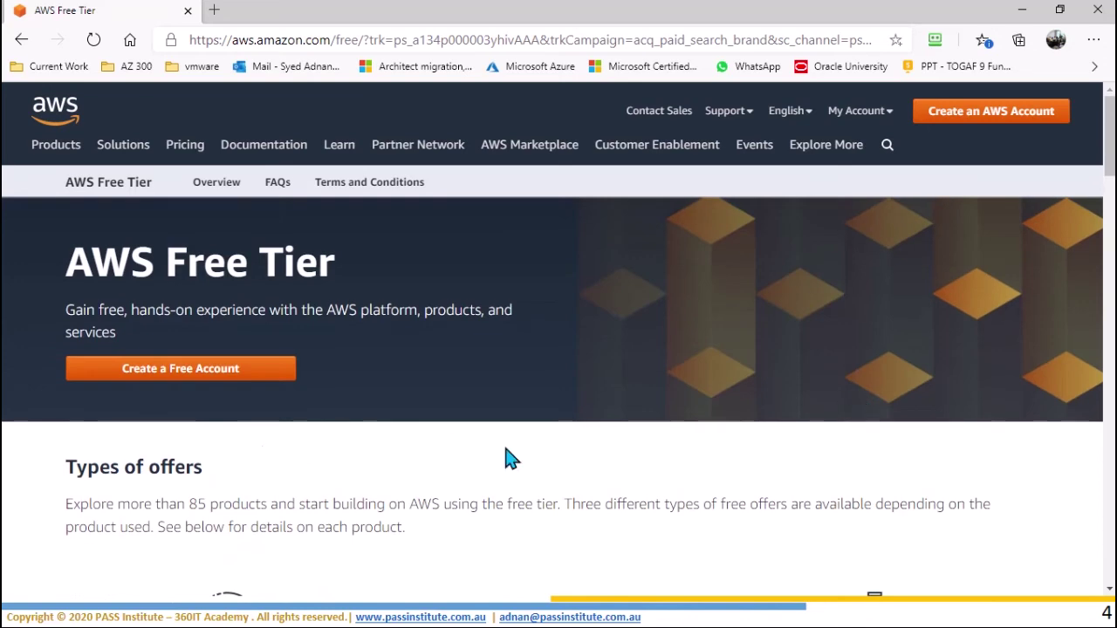
{"action": "left_click", "coordinate": [229, 381]}
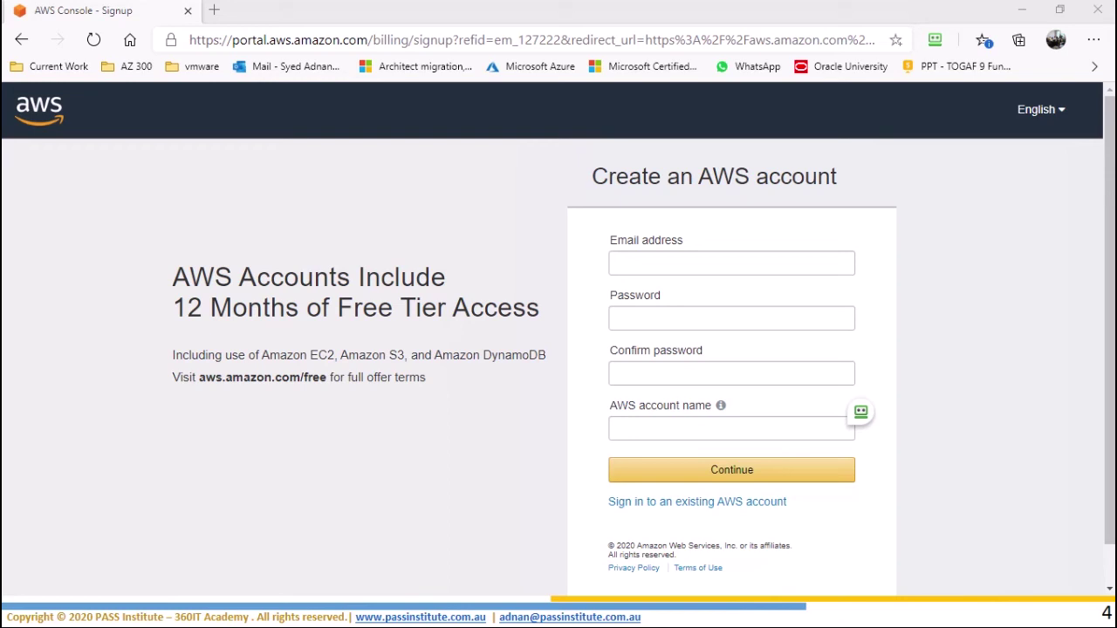
Step: Enter the sign-up e-mail address, fixing the misspelled mail domain
{"action": "left_click", "coordinate": [658, 261]}
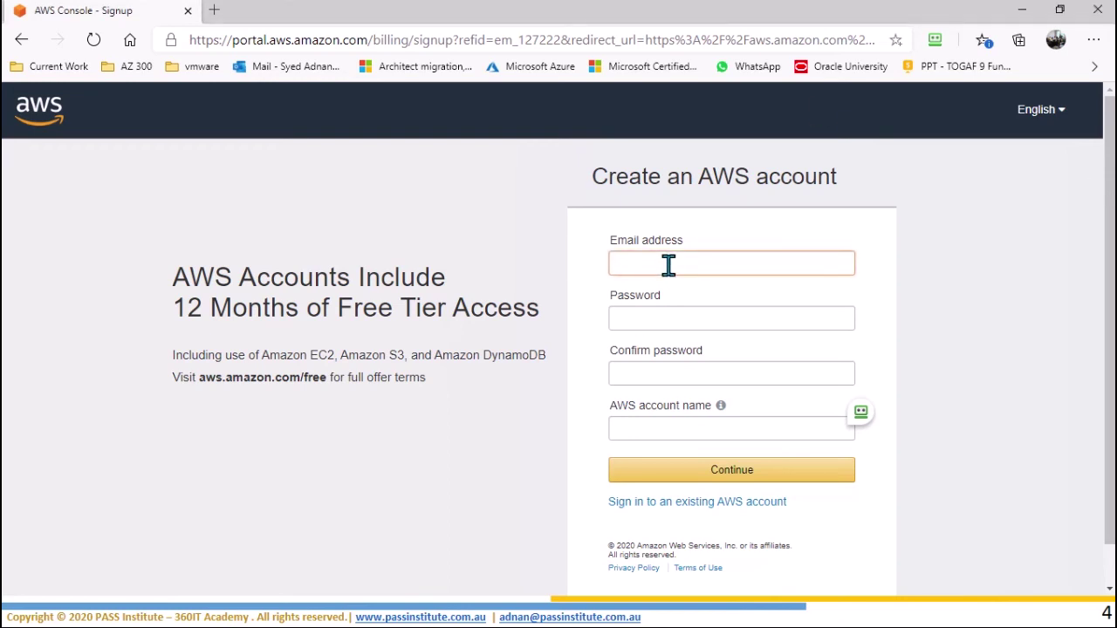
{"action": "type", "text": "pass"}
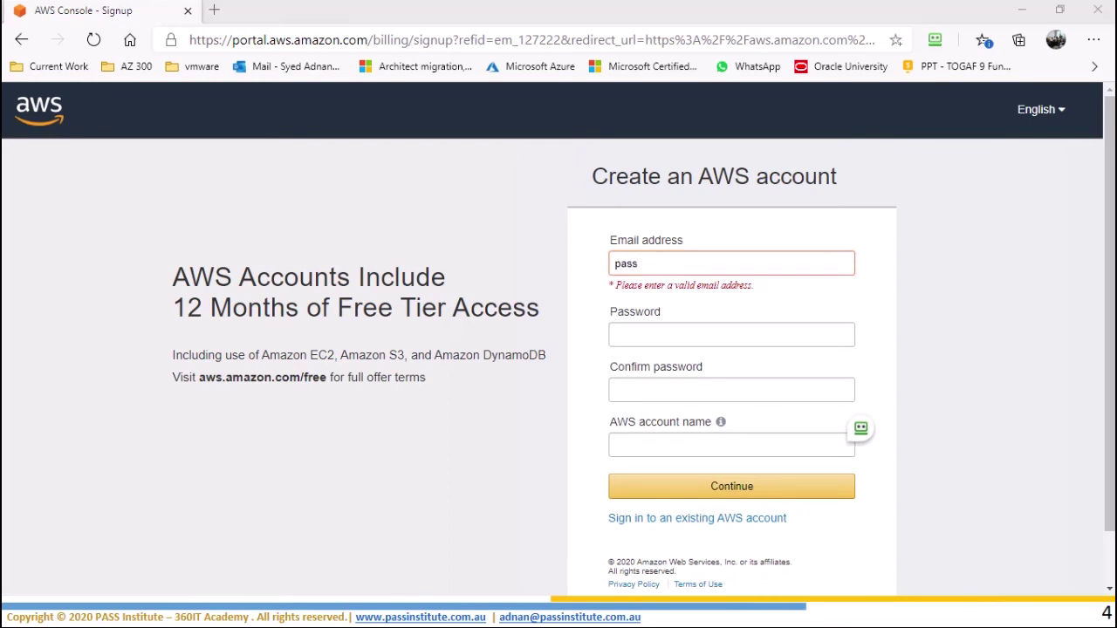
{"action": "left_click", "coordinate": [668, 268]}
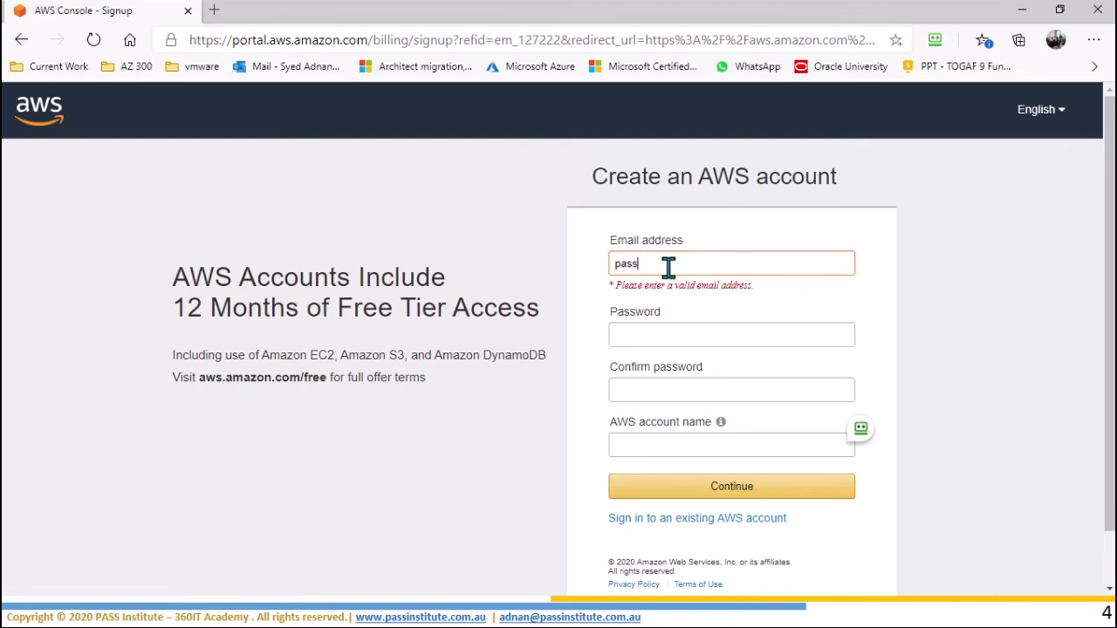
{"action": "type", "text": "in"}
{"action": "key", "text": "BackSpace"}
{"action": "key", "text": "BackSpace"}
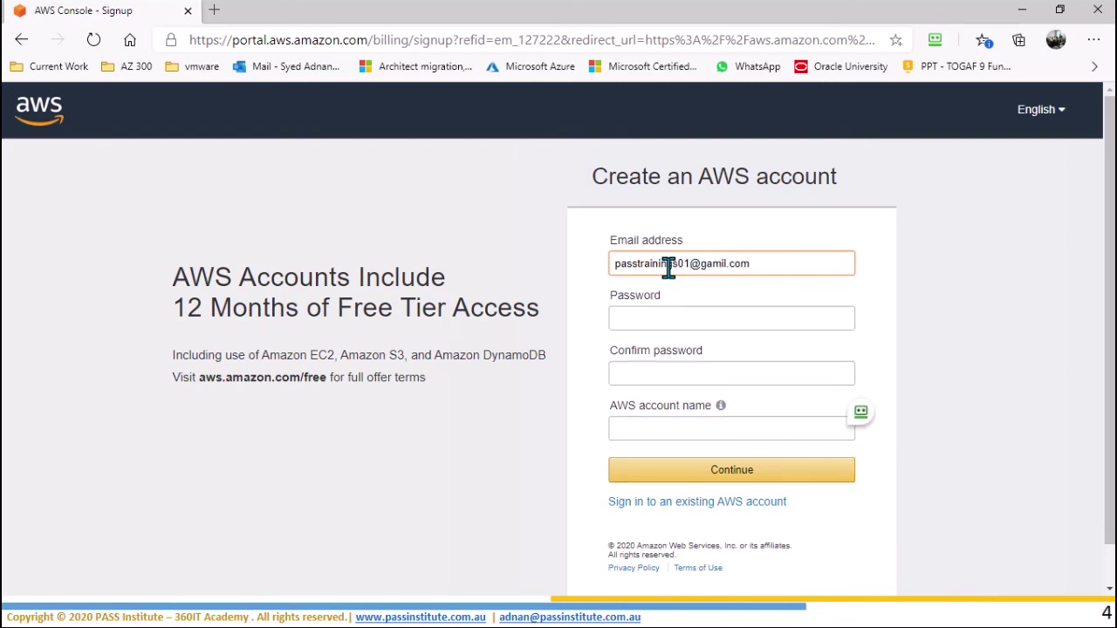
{"action": "key", "text": "Left"}
{"action": "key", "text": "Left"}
{"action": "key", "text": "Left"}
{"action": "key", "text": "Delete"}
{"action": "type", "text": "a"}
Step: Enter the account password, confirm it, and fill in the AWS account name
{"action": "left_click", "coordinate": [659, 321]}
{"action": "type", "text": "•••••••"}
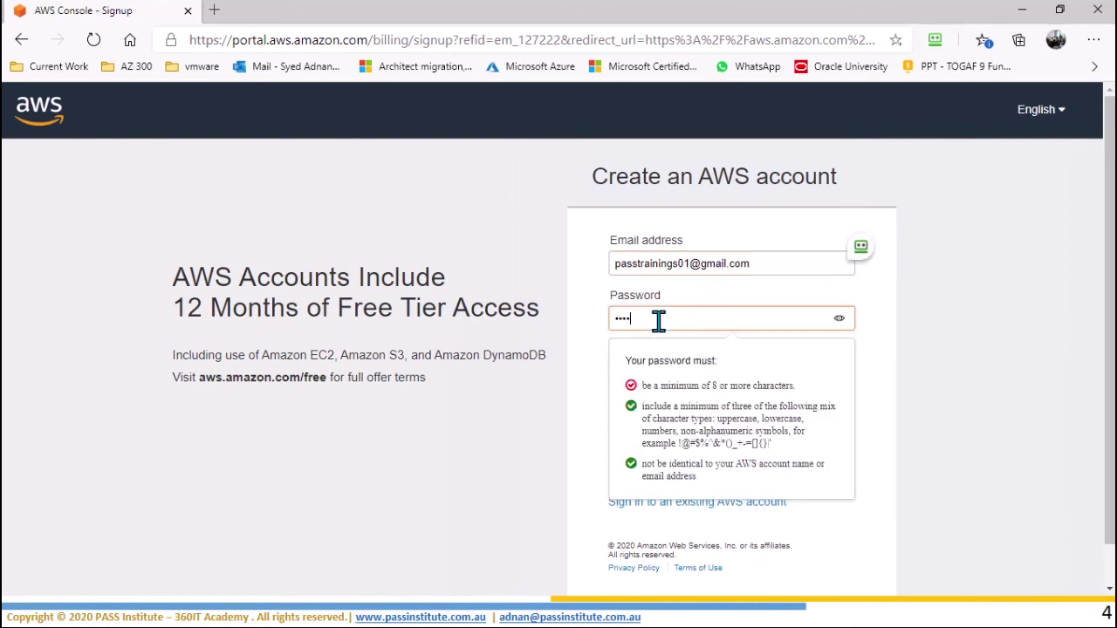
{"action": "type", "text": "••"}
{"action": "key", "text": "Tab"}
{"action": "type", "text": "•••"}
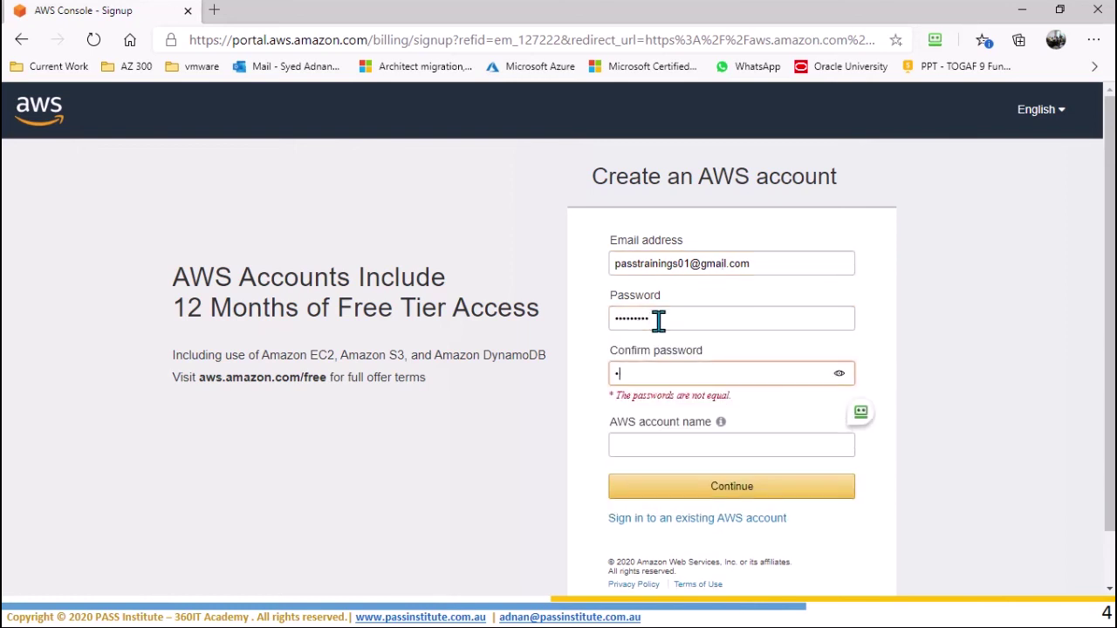
{"action": "type", "text": "••••••"}
{"action": "key", "text": "Tab"}
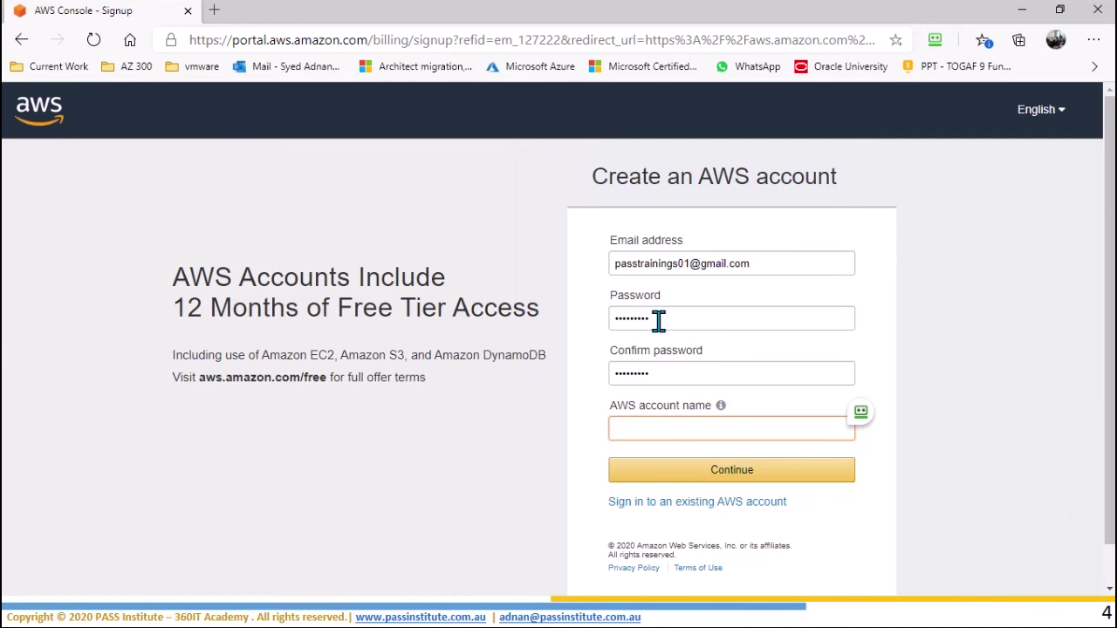
{"action": "type", "text": "passtrainingsaws"}
Step: Submit the account details and attempt the image security check twice
{"action": "left_click", "coordinate": [724, 478]}
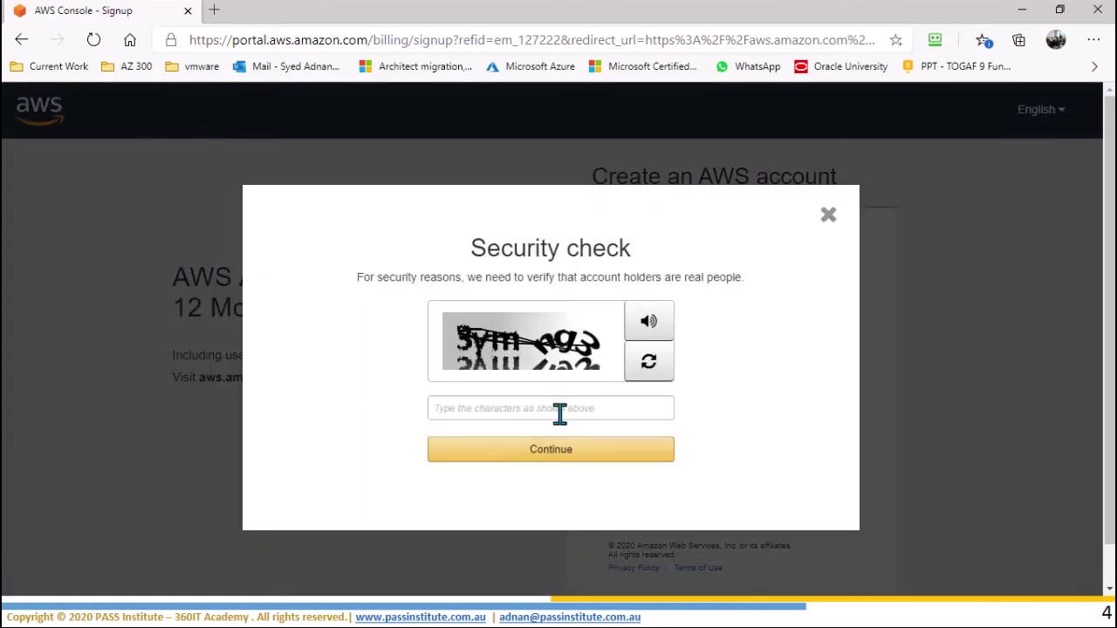
{"action": "left_click", "coordinate": [559, 410]}
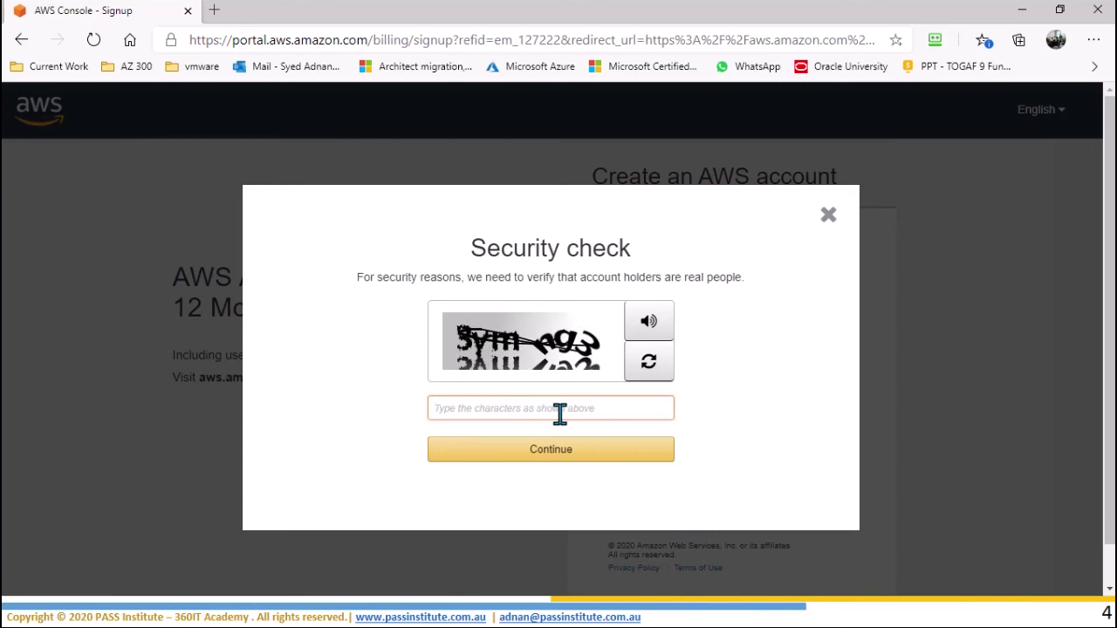
{"action": "type", "text": "3vmng3"}
{"action": "left_click", "coordinate": [553, 461]}
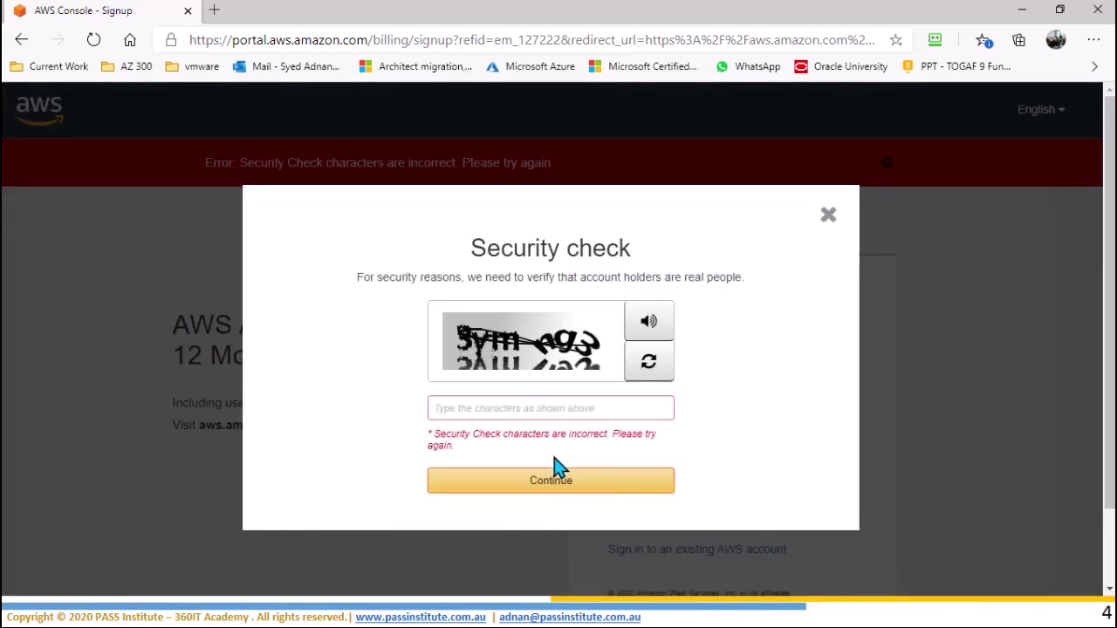
{"action": "left_click", "coordinate": [516, 406]}
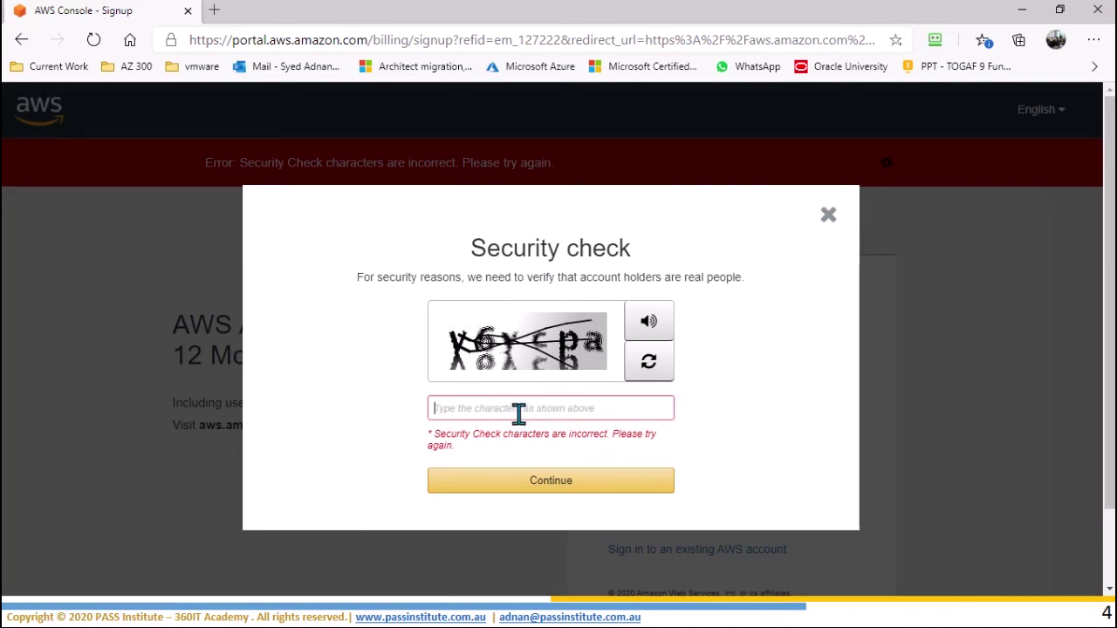
{"action": "type", "text": "k6ycp"}
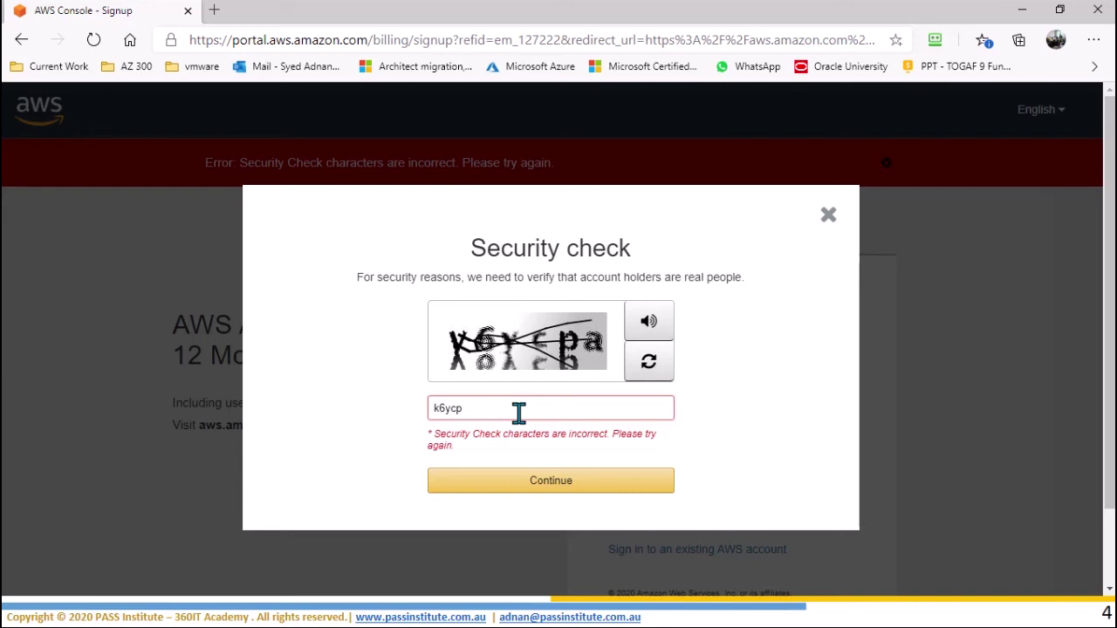
{"action": "type", "text": "a"}
{"action": "left_click", "coordinate": [549, 482]}
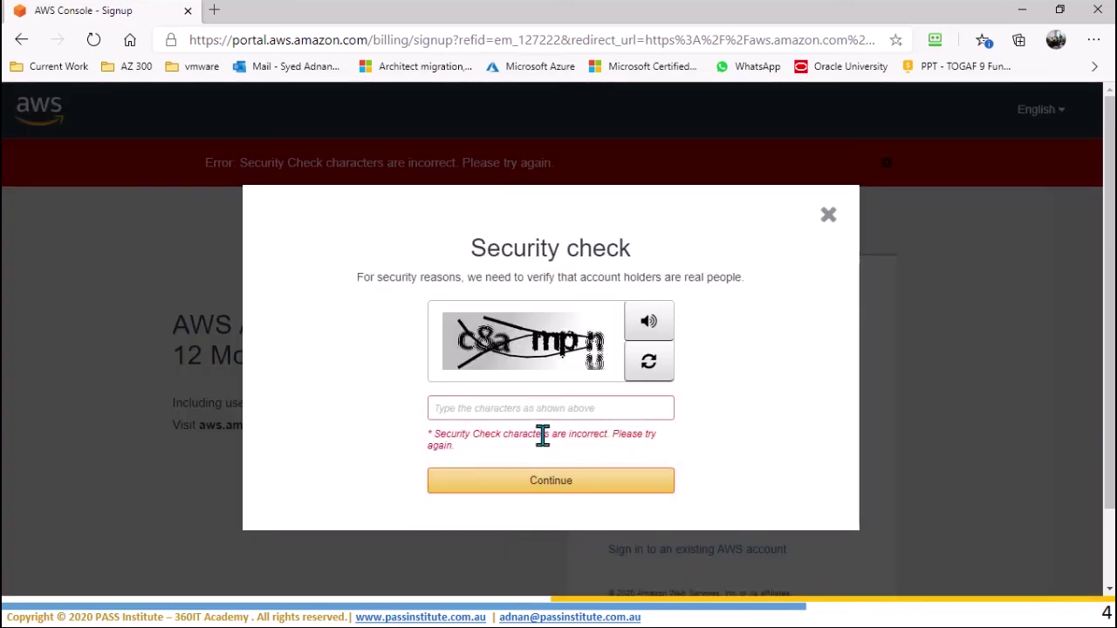
Step: Try the security check once more, then switch to the audio challenge and play it
{"action": "left_click", "coordinate": [549, 408]}
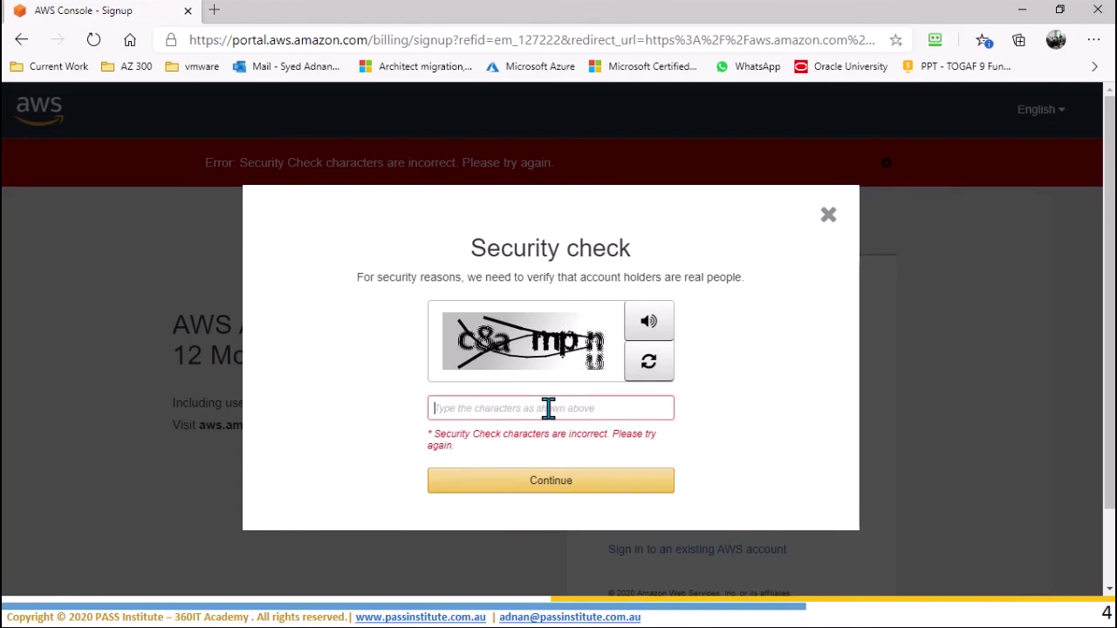
{"action": "type", "text": "c8amp8"}
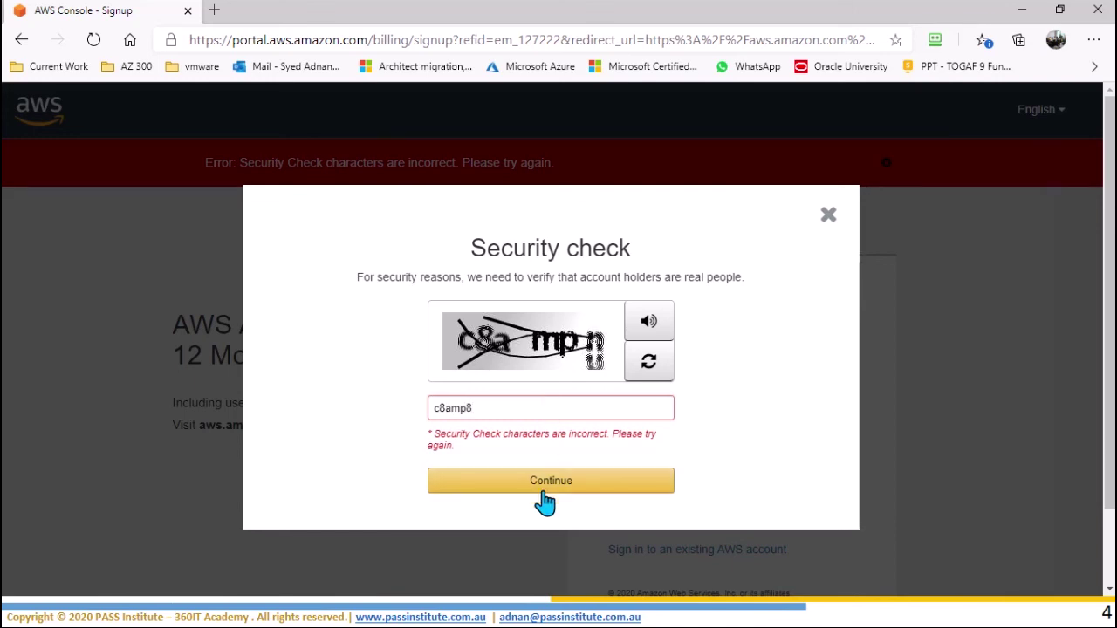
{"action": "left_click", "coordinate": [544, 488]}
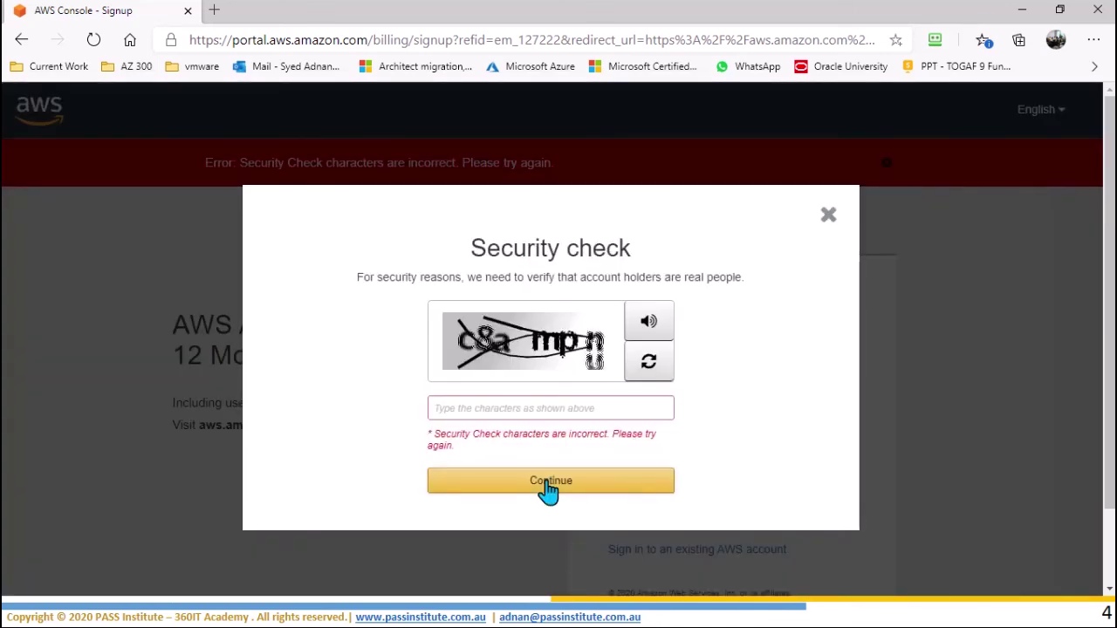
{"action": "left_click", "coordinate": [650, 325]}
{"action": "left_click", "coordinate": [482, 356]}
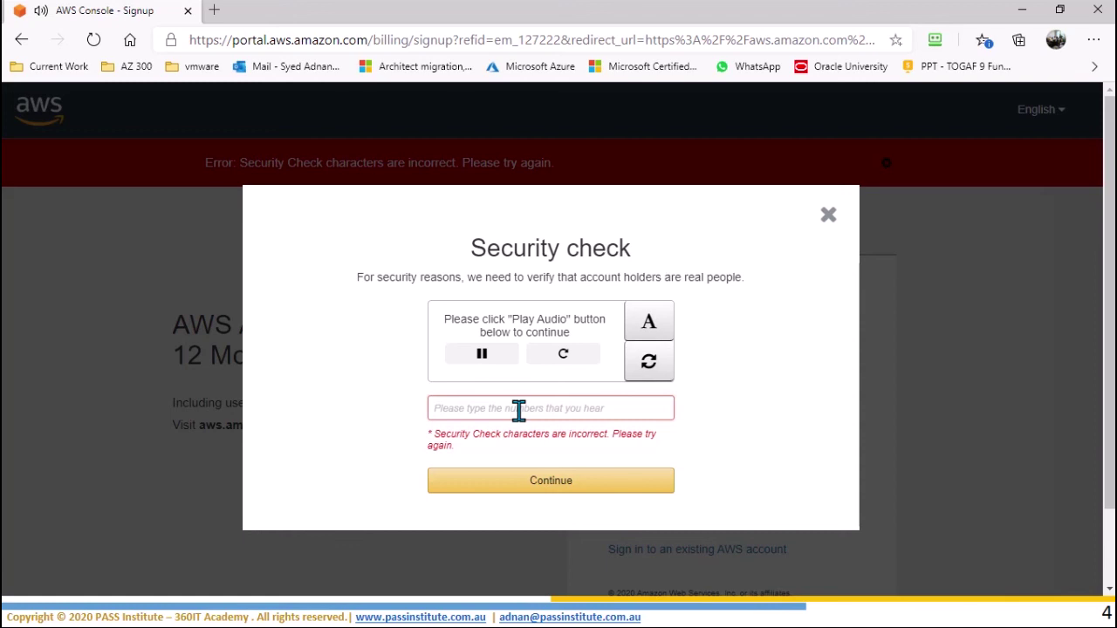
Step: Enter the seven digits heard in the audio challenge and submit them
{"action": "type", "text": "2076"}
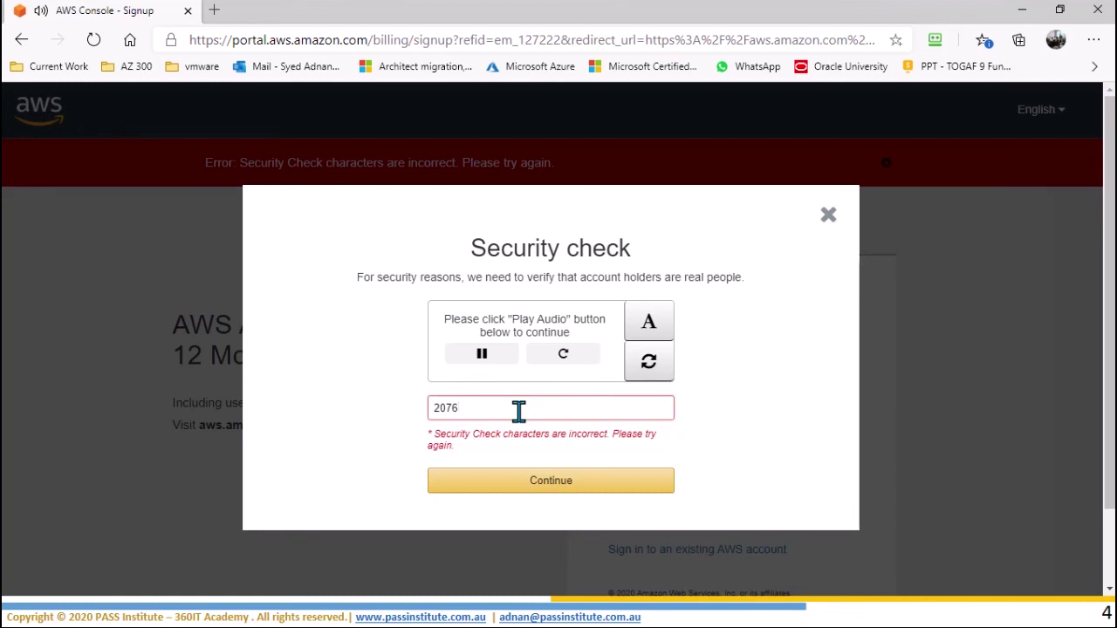
{"action": "type", "text": "841"}
{"action": "left_click", "coordinate": [540, 485]}
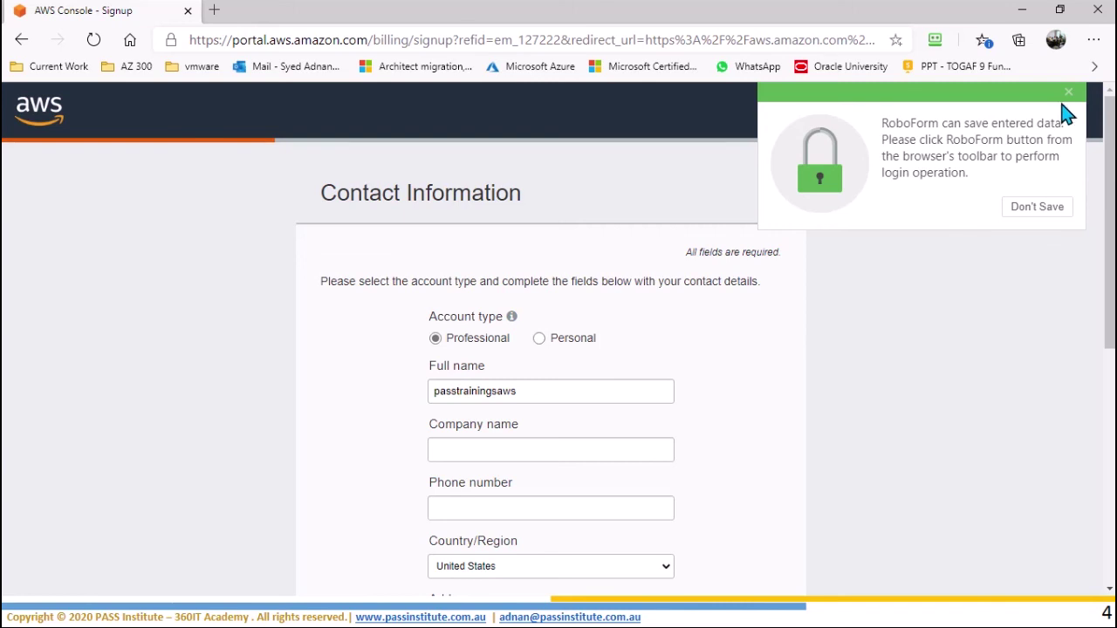
Step: Dismiss the password-manager prompt, set the account type to Personal, and start on the phone number
{"action": "left_click", "coordinate": [1069, 93]}
{"action": "scroll", "coordinate": [860, 327], "scroll_direction": "down", "scroll_amount": 2}
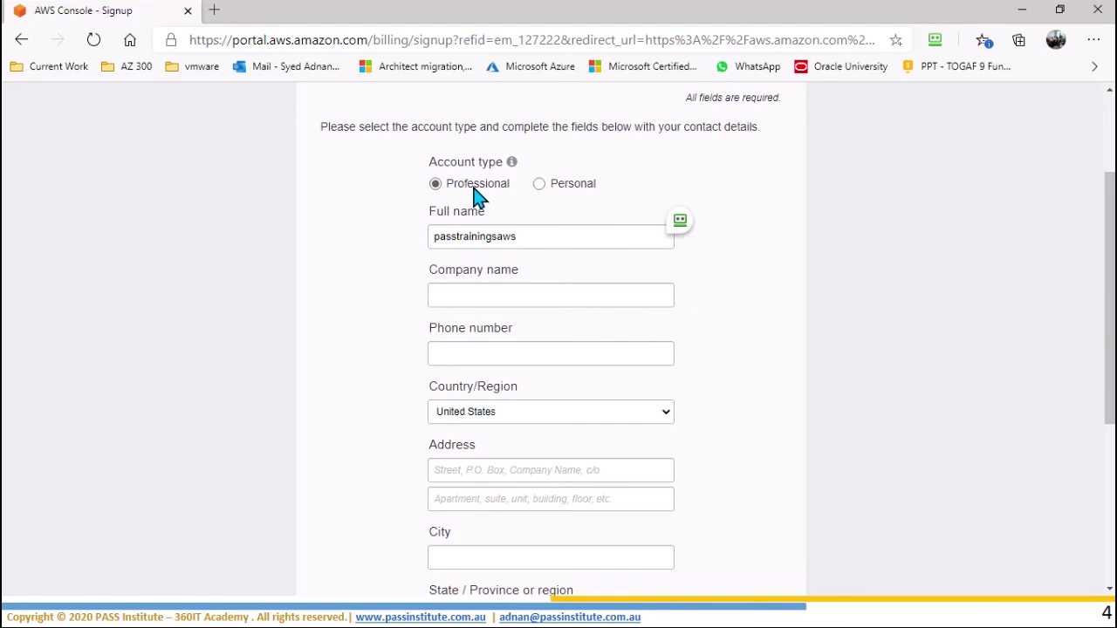
{"action": "left_click", "coordinate": [541, 185]}
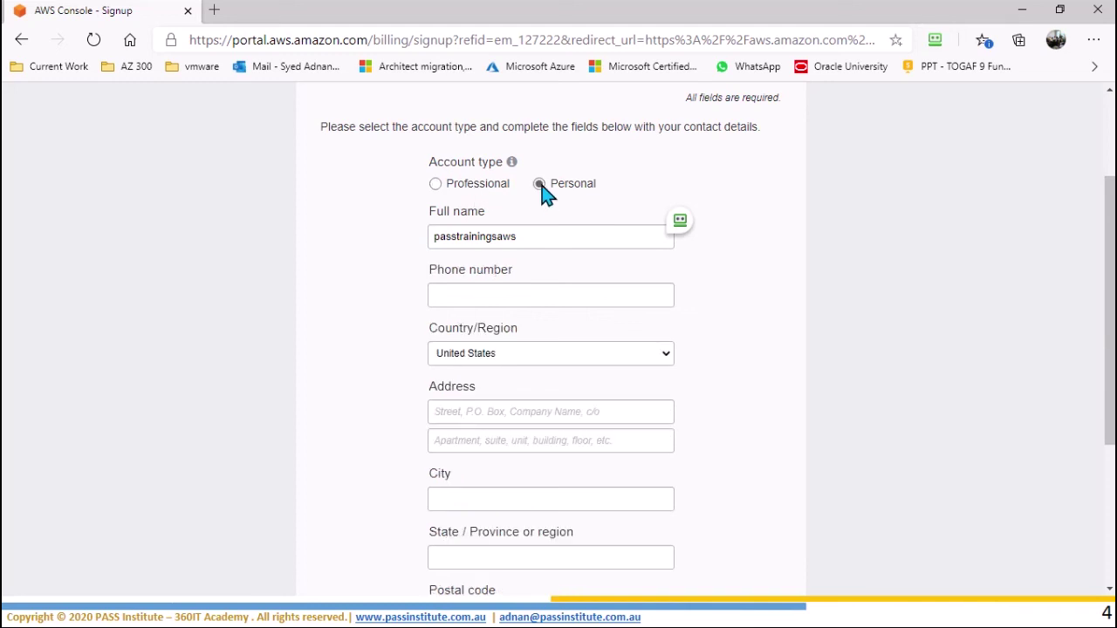
{"action": "left_click", "coordinate": [472, 188]}
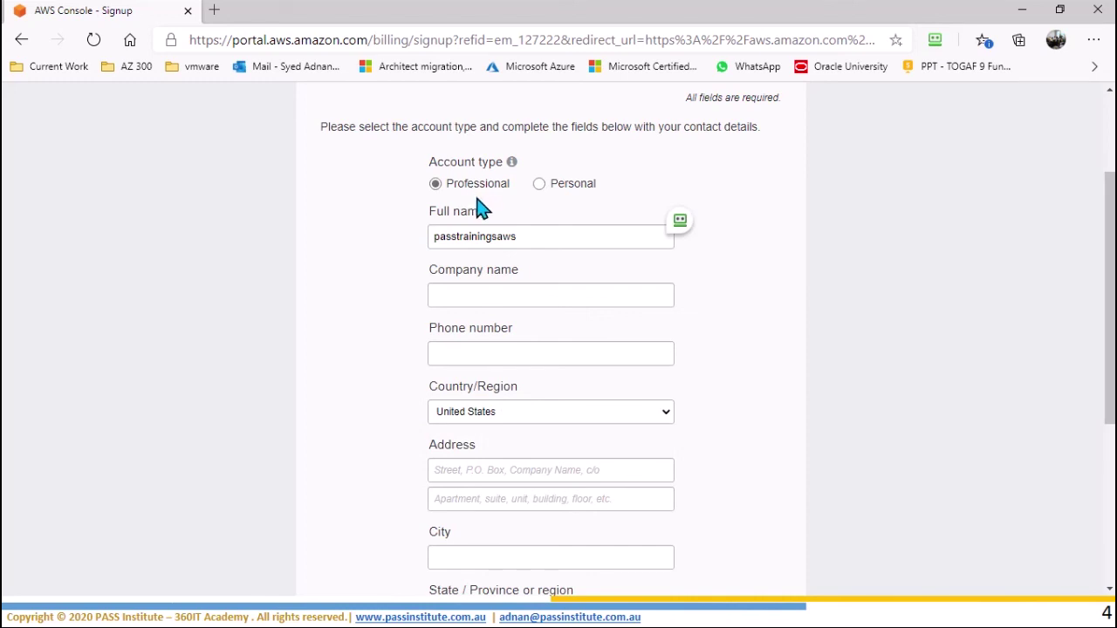
{"action": "left_click", "coordinate": [541, 186]}
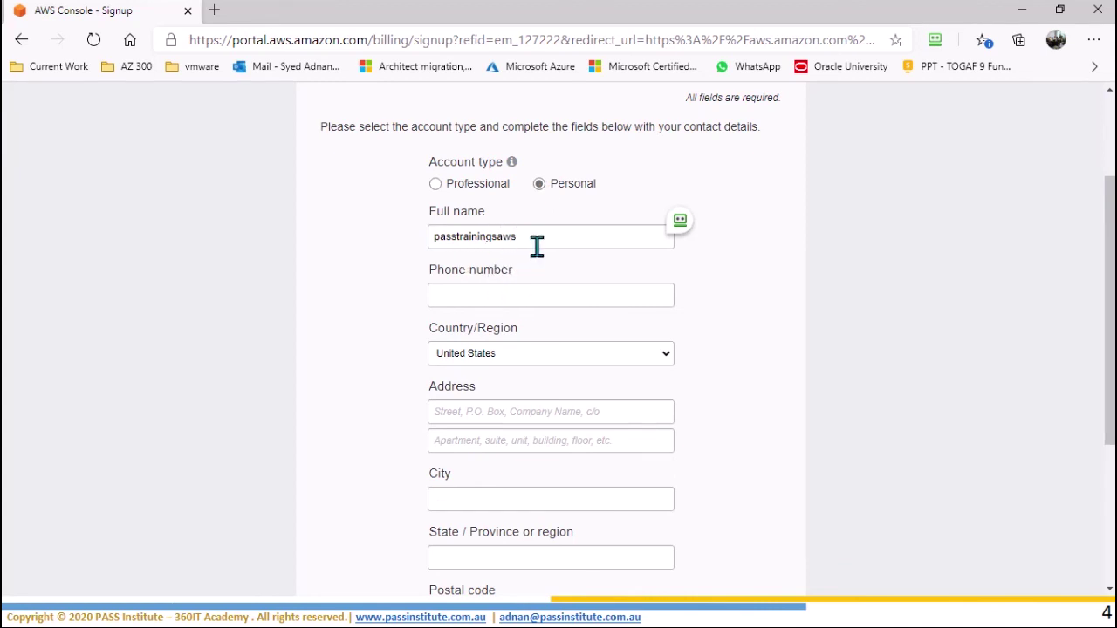
{"action": "left_click", "coordinate": [478, 302]}
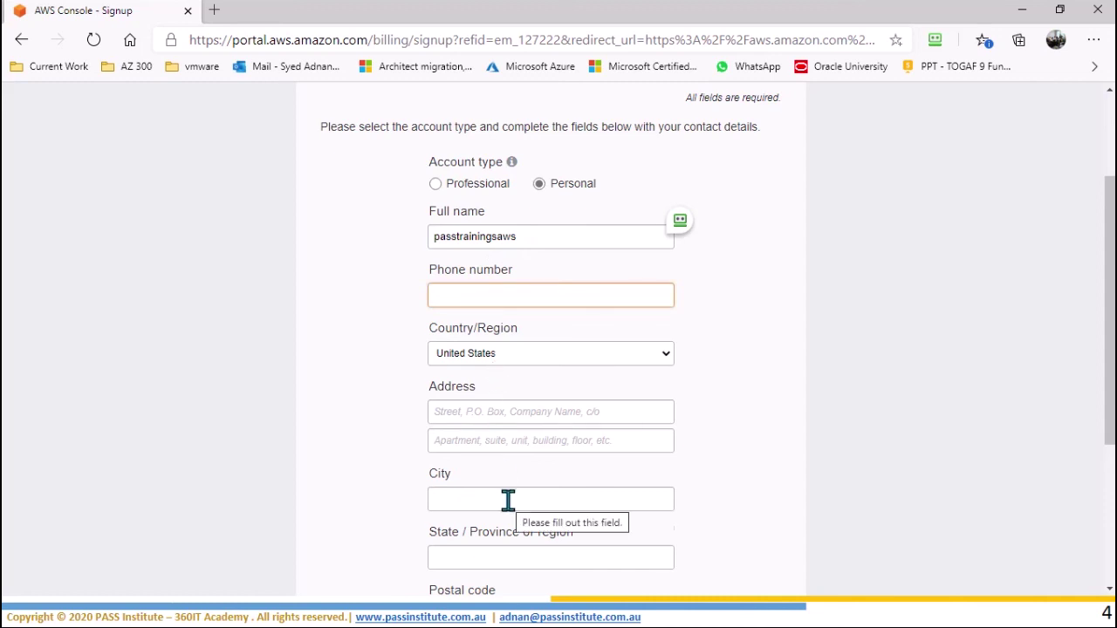
{"action": "scroll", "coordinate": [508, 501], "scroll_direction": "down", "scroll_amount": 2}
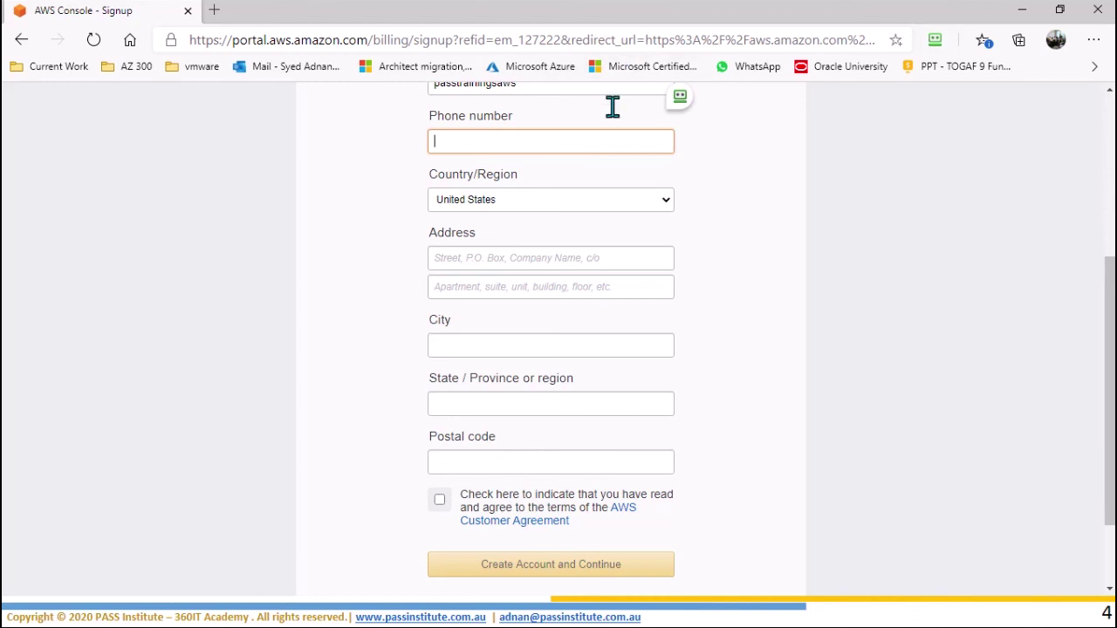
{"action": "scroll", "coordinate": [640, 298], "scroll_direction": "up", "scroll_amount": 1}
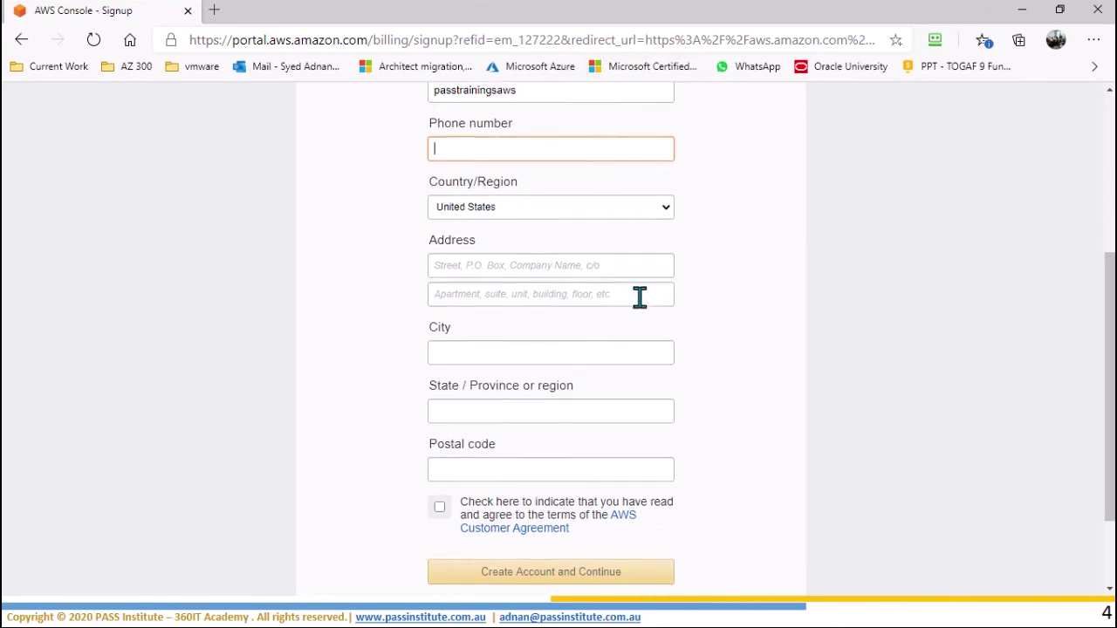
{"action": "scroll", "coordinate": [640, 297], "scroll_direction": "up", "scroll_amount": 1}
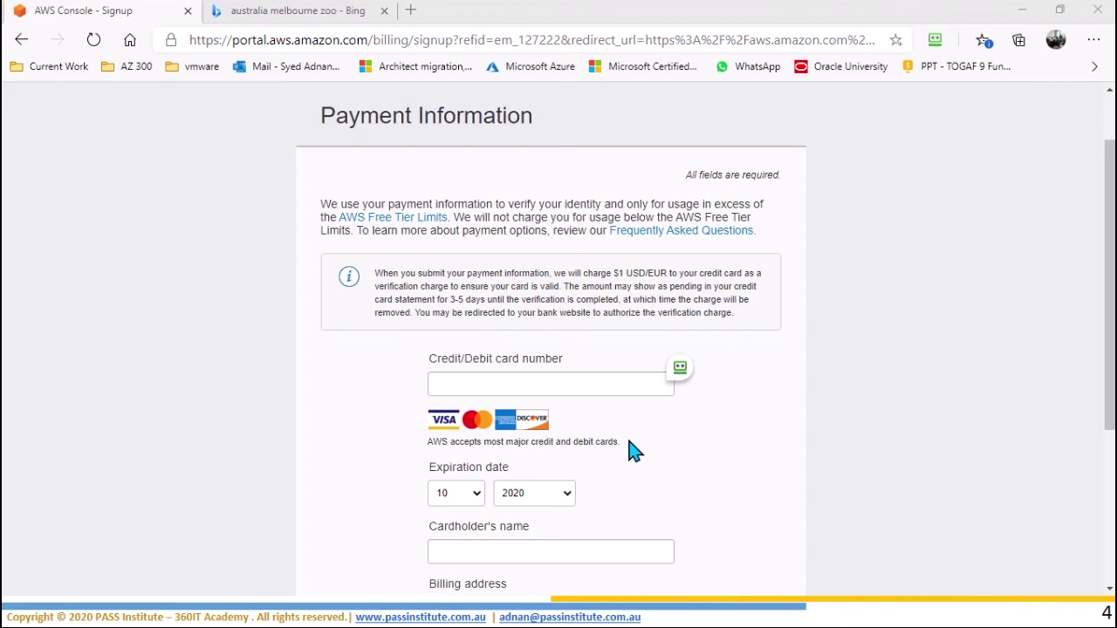
Step: Scroll down through the Payment Information form toward phone verification
{"action": "scroll", "coordinate": [633, 451], "scroll_direction": "down", "scroll_amount": 1}
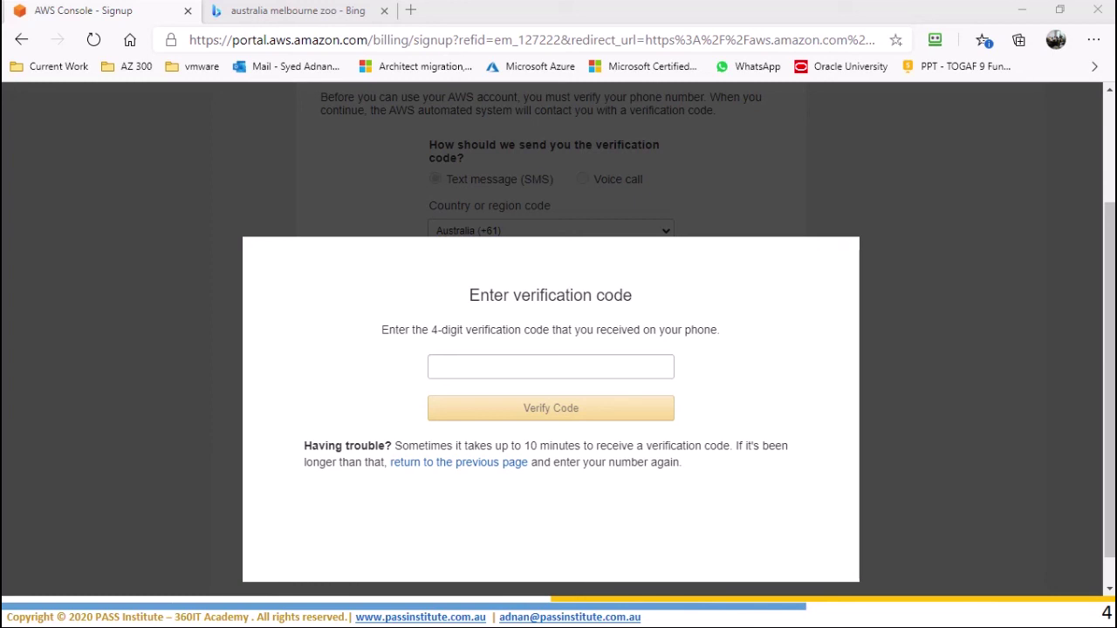
Step: Enter the 4-digit SMS verification code, verify it, and continue past the success dialog
{"action": "left_click", "coordinate": [557, 360]}
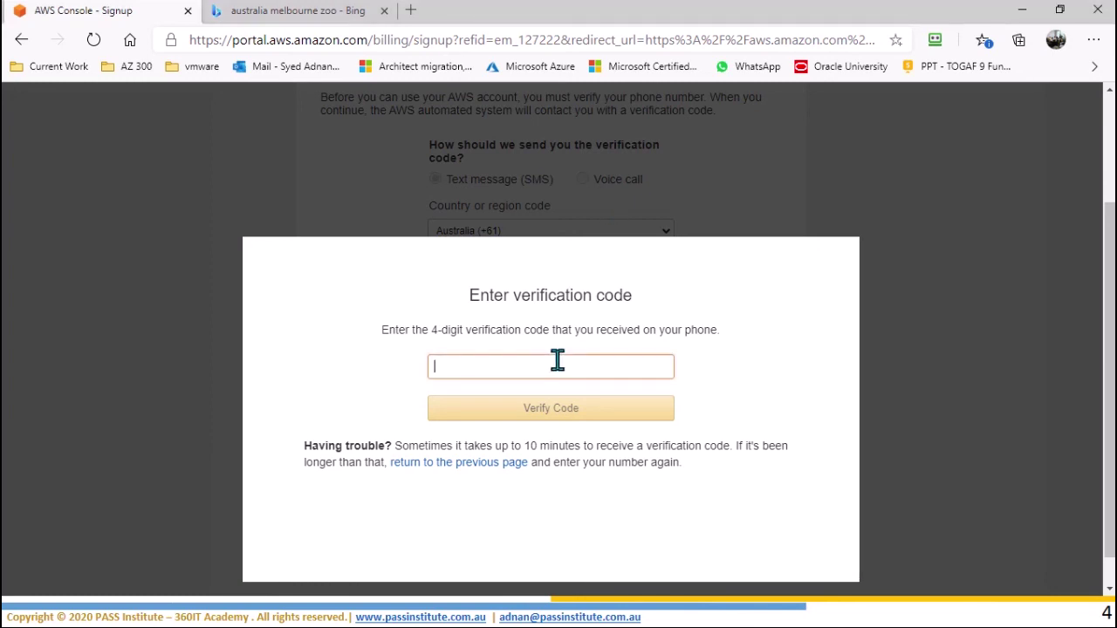
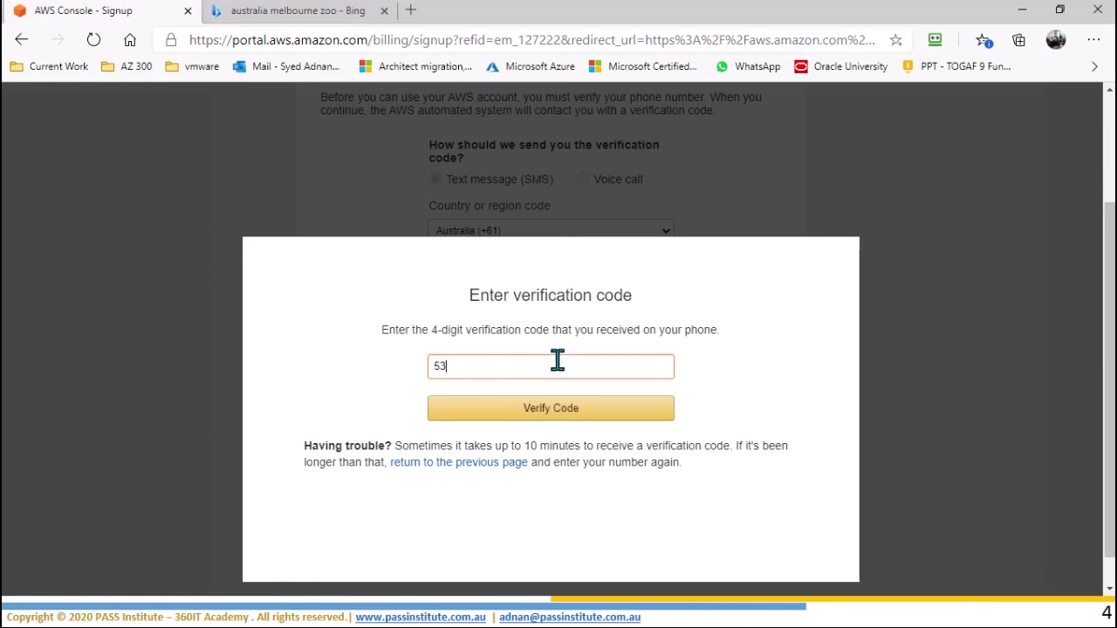
{"action": "key", "text": "Return"}
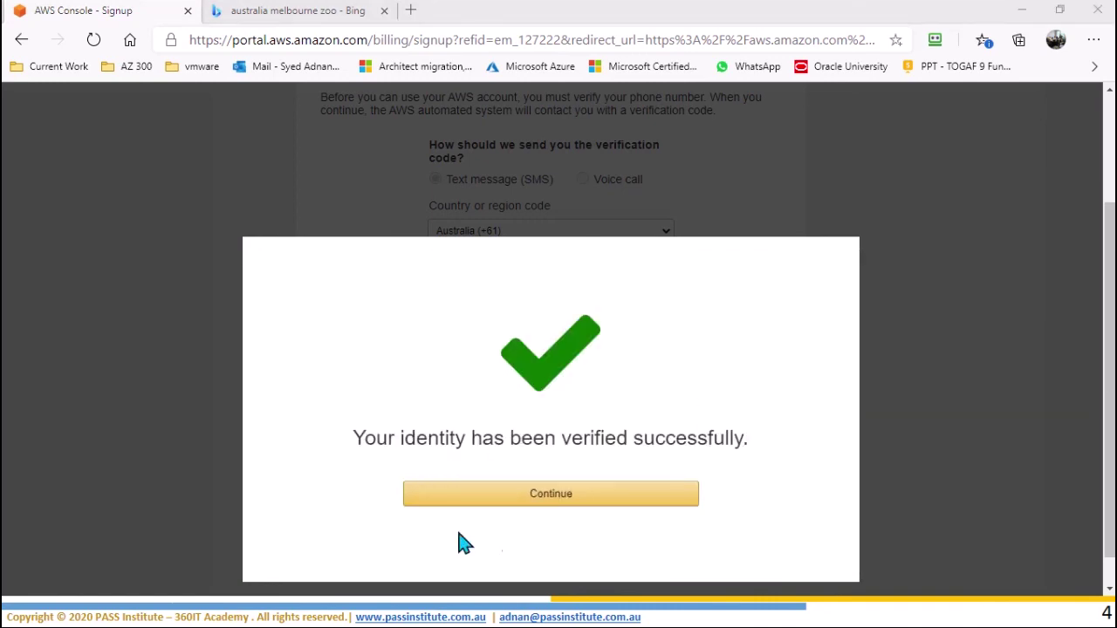
{"action": "left_click", "coordinate": [576, 497]}
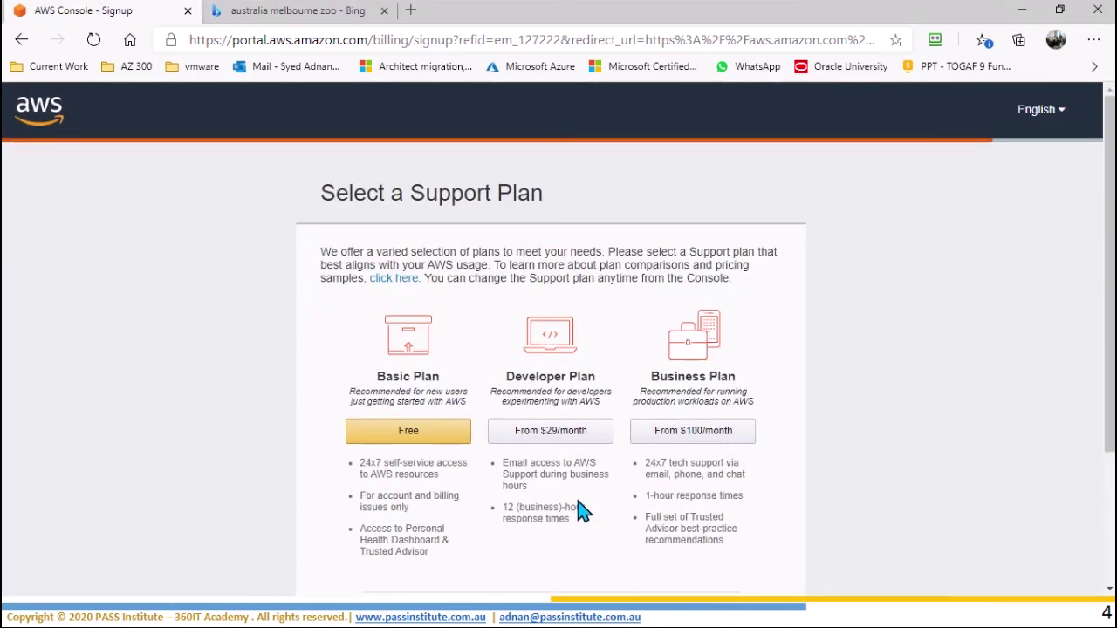
Step: Pick the free Basic Plan on the Select a Support Plan page
{"action": "scroll", "coordinate": [546, 327], "scroll_direction": "down", "scroll_amount": 1}
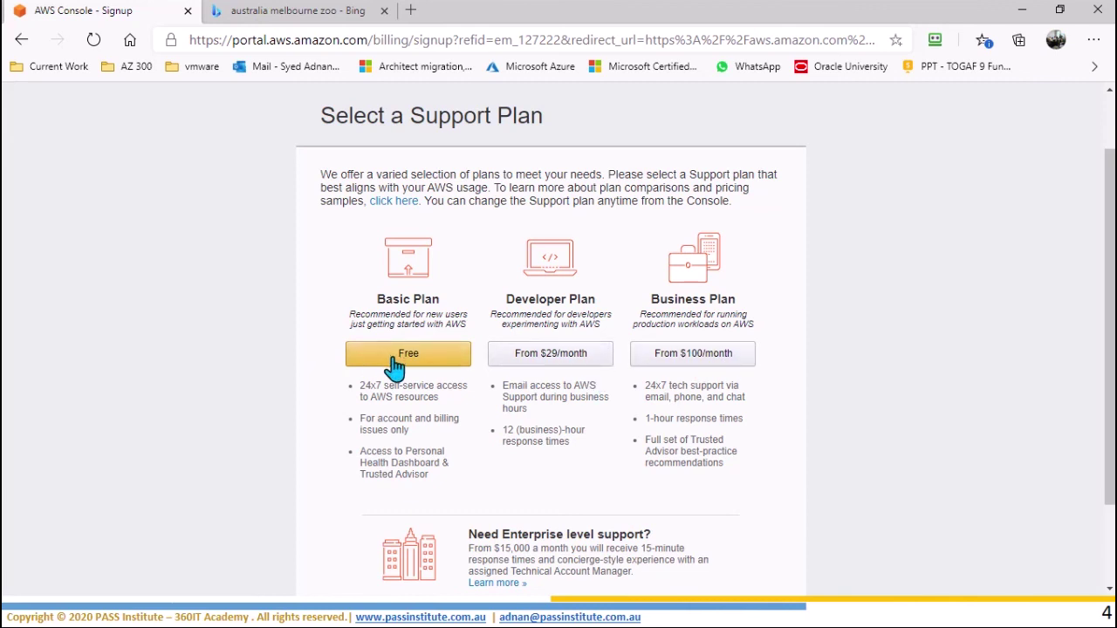
{"action": "scroll", "coordinate": [436, 425], "scroll_direction": "down", "scroll_amount": 1}
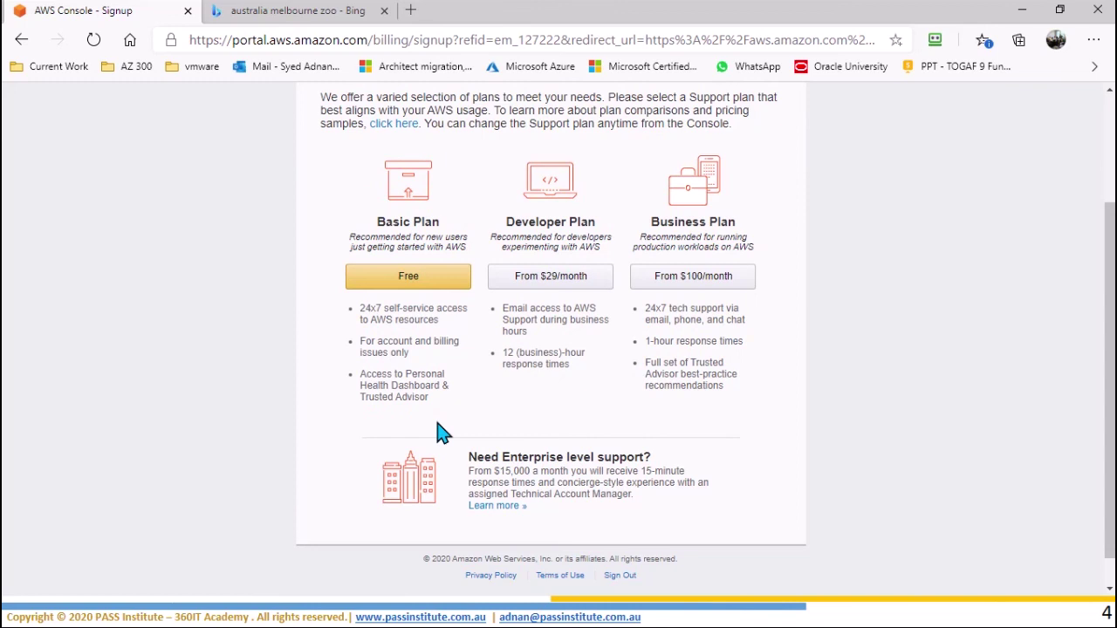
{"action": "left_click", "coordinate": [418, 283]}
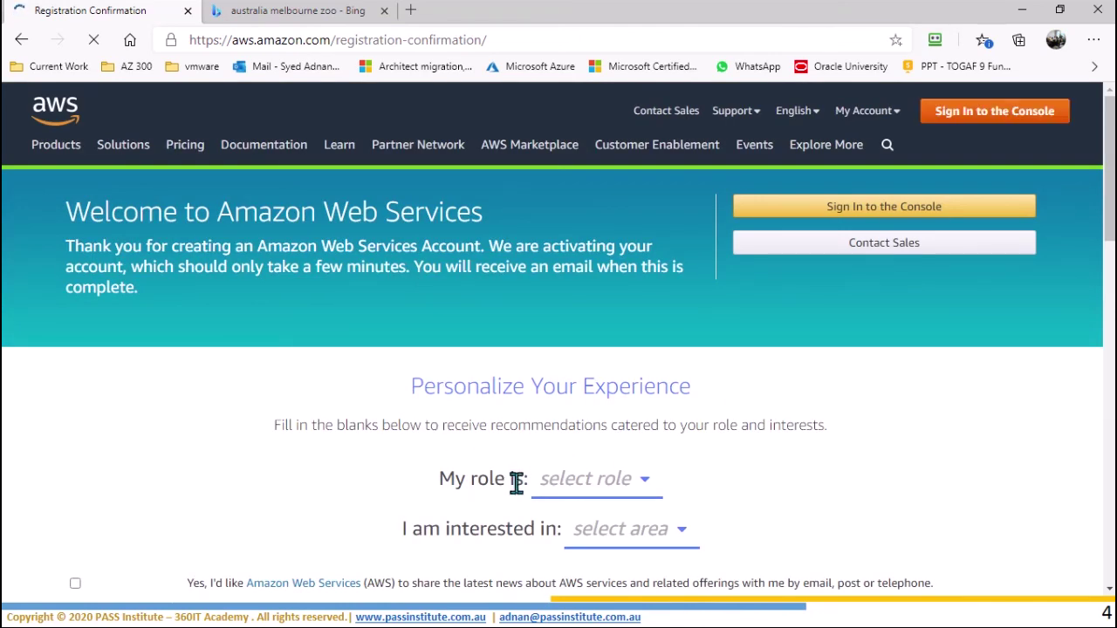
Step: Choose role IT Administrator and interest Learning & Certification, then submit the form
{"action": "scroll", "coordinate": [678, 501], "scroll_direction": "down", "scroll_amount": 1}
{"action": "left_click", "coordinate": [642, 409]}
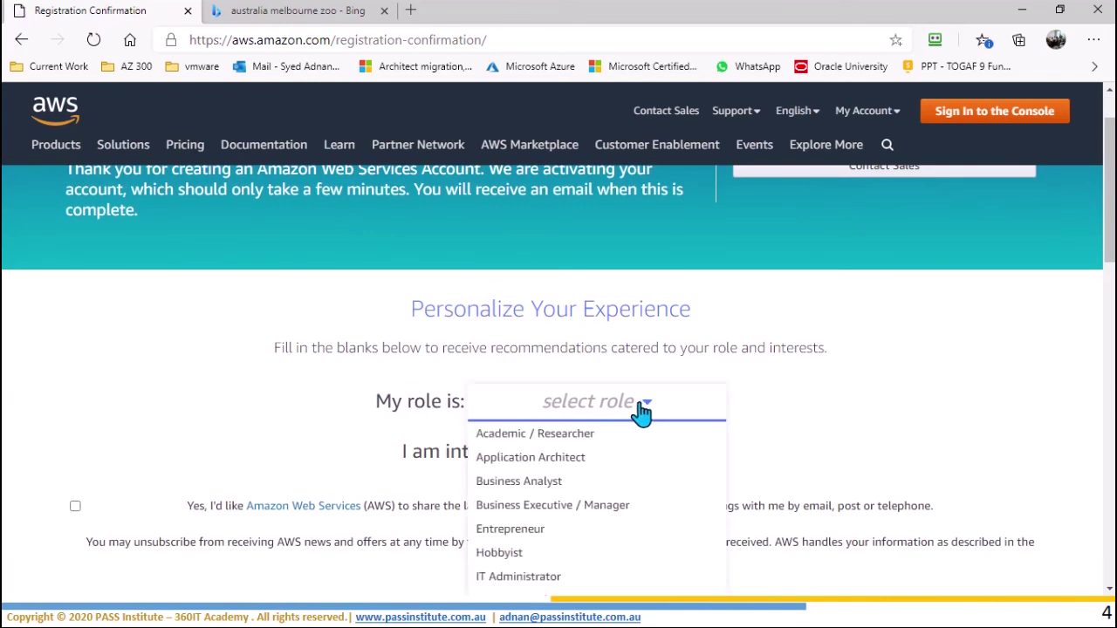
{"action": "left_click", "coordinate": [546, 581]}
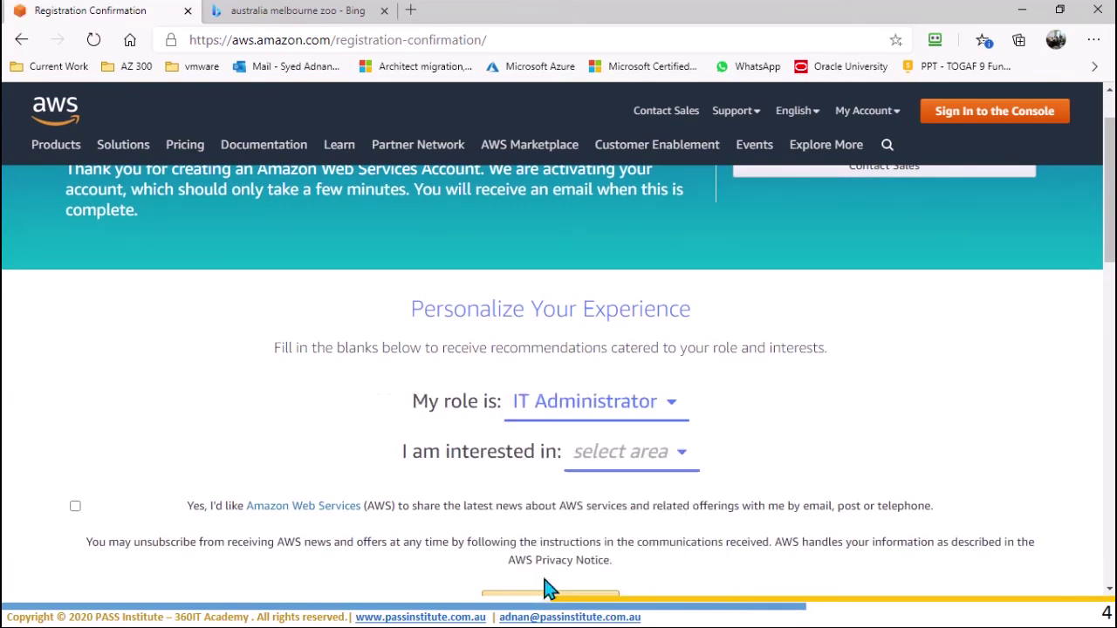
{"action": "left_click", "coordinate": [668, 458]}
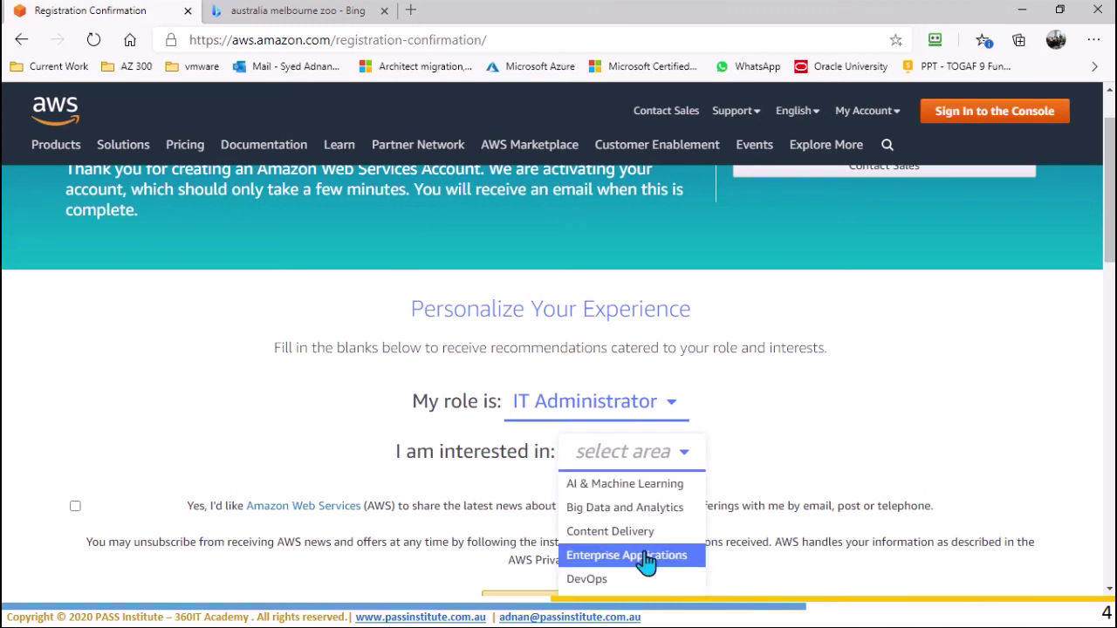
{"action": "scroll", "coordinate": [644, 561], "scroll_direction": "down", "scroll_amount": 3}
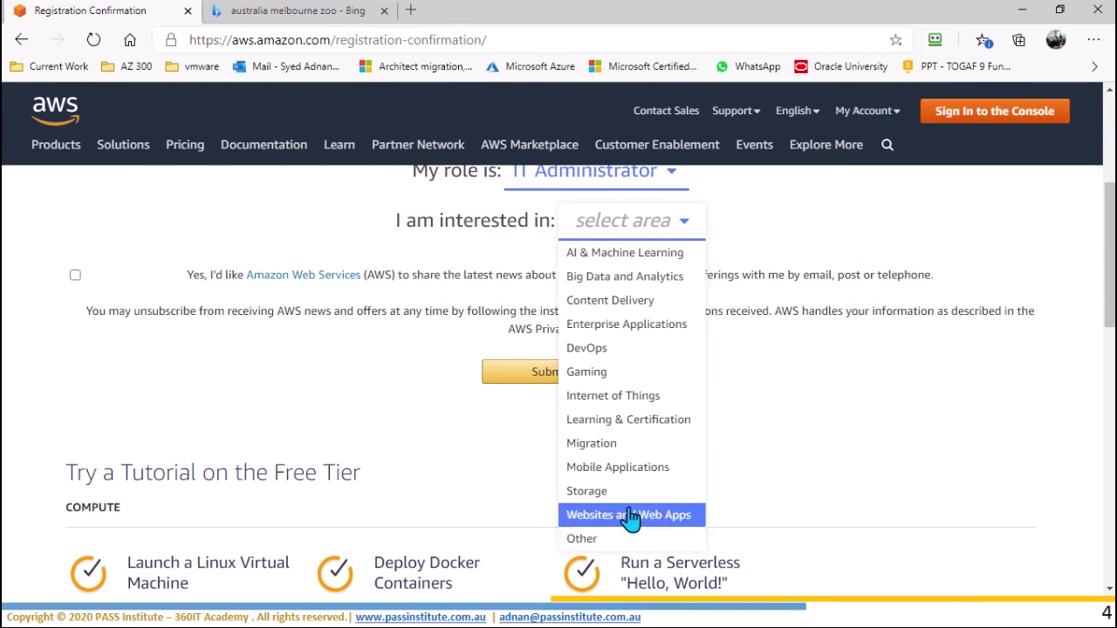
{"action": "left_click", "coordinate": [636, 420]}
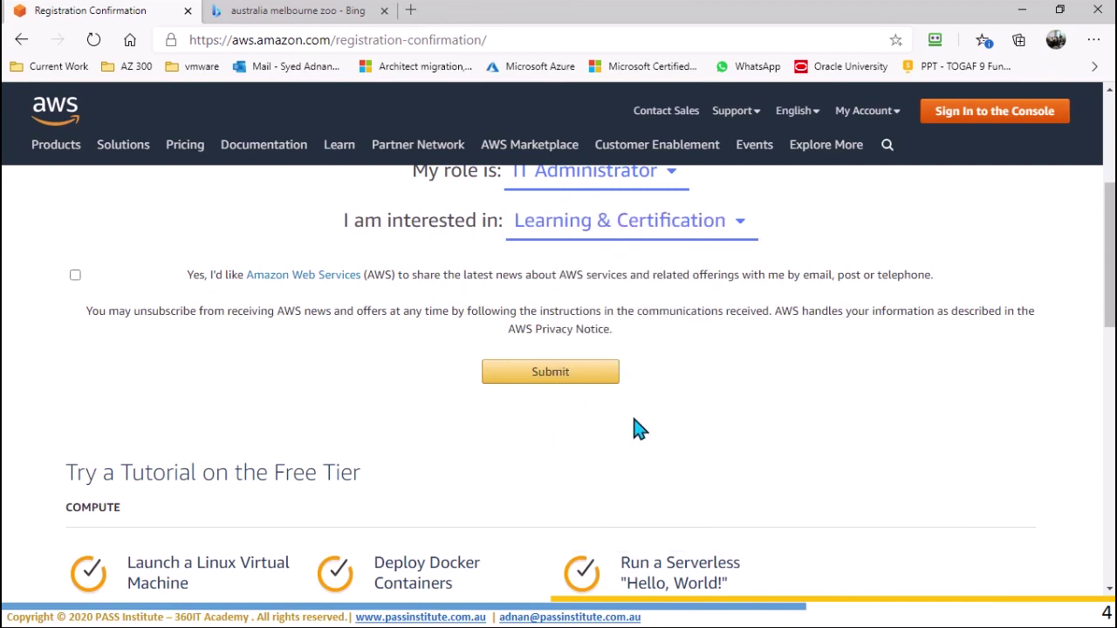
{"action": "left_click", "coordinate": [547, 382]}
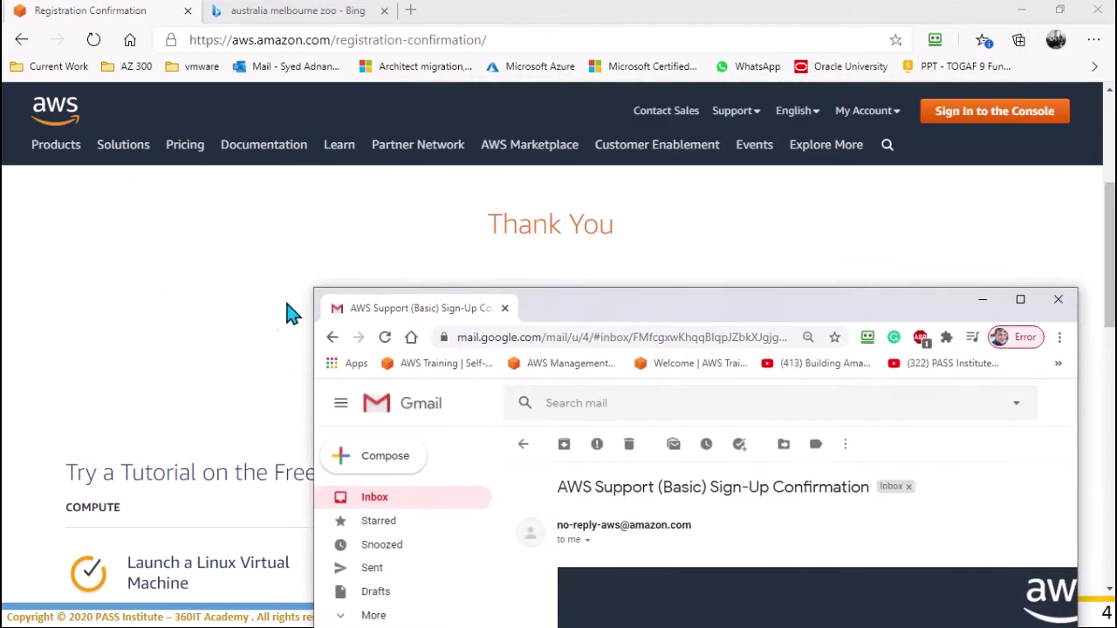
Step: Read the full AWS Support (Basic) Sign-Up Confirmation email in Gmail, then minimize the Gmail window
{"action": "left_click_drag", "start_coordinate": [293, 314], "coordinate": [249, 149]}
{"action": "double_click", "coordinate": [250, 150]}
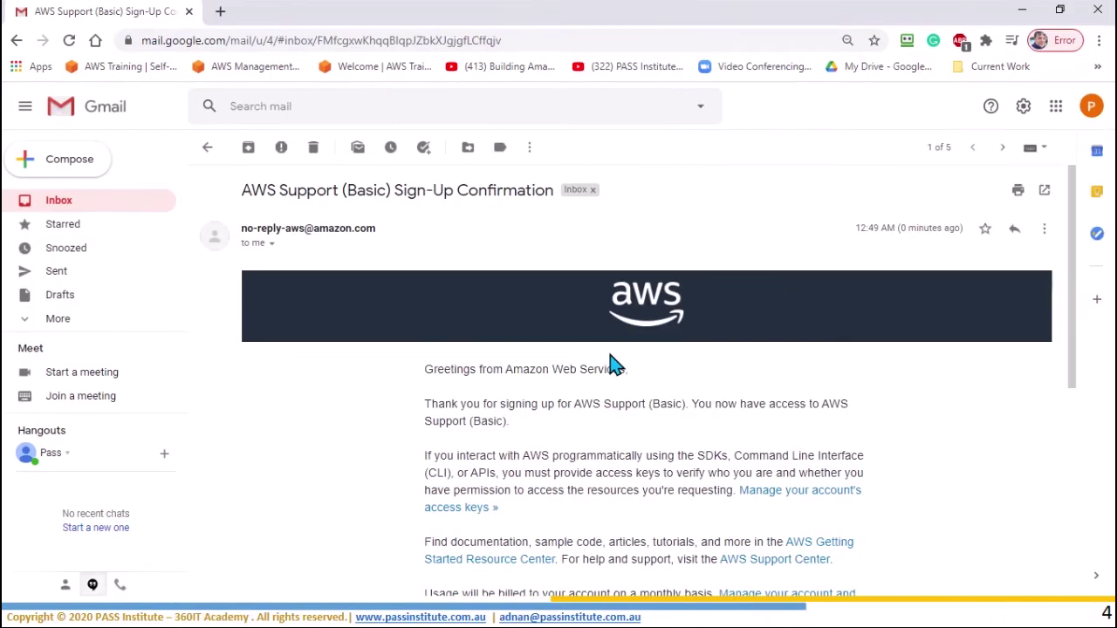
{"action": "scroll", "coordinate": [545, 491], "scroll_direction": "down", "scroll_amount": 3}
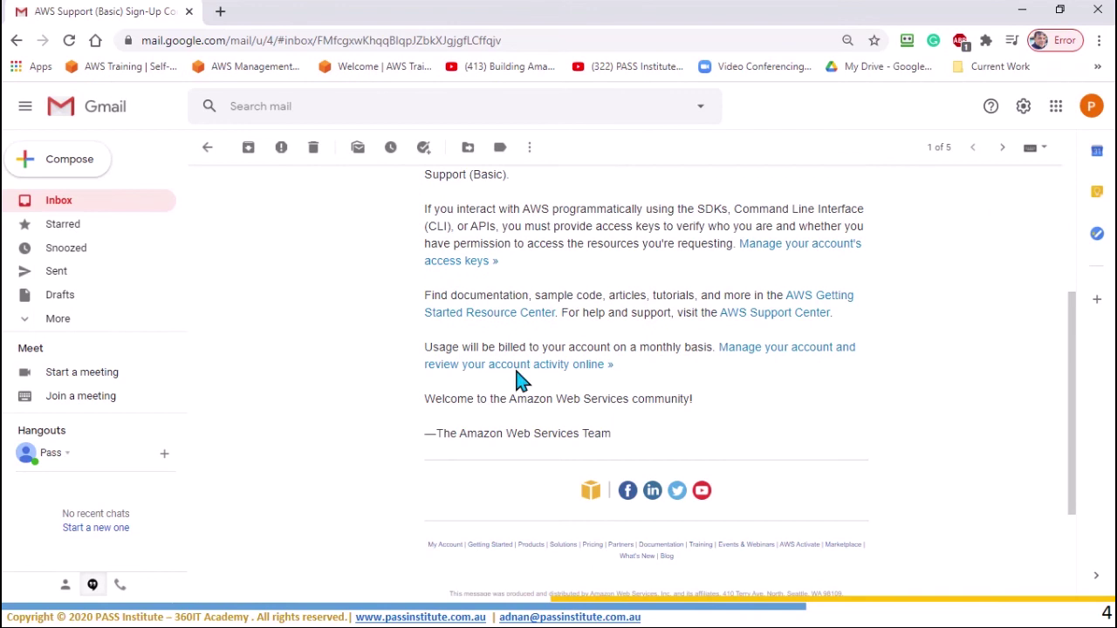
{"action": "double_click", "coordinate": [796, 14]}
{"action": "left_click", "coordinate": [1021, 10]}
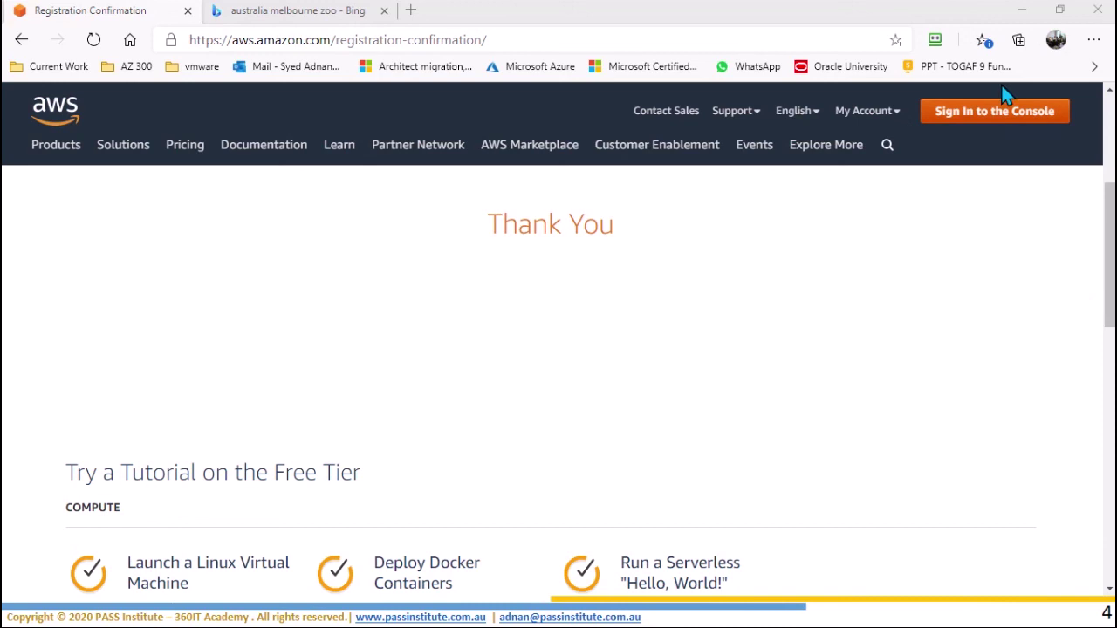
Step: From the Thank You page, sign in to the console as Root user with the account email and password
{"action": "left_click", "coordinate": [992, 122]}
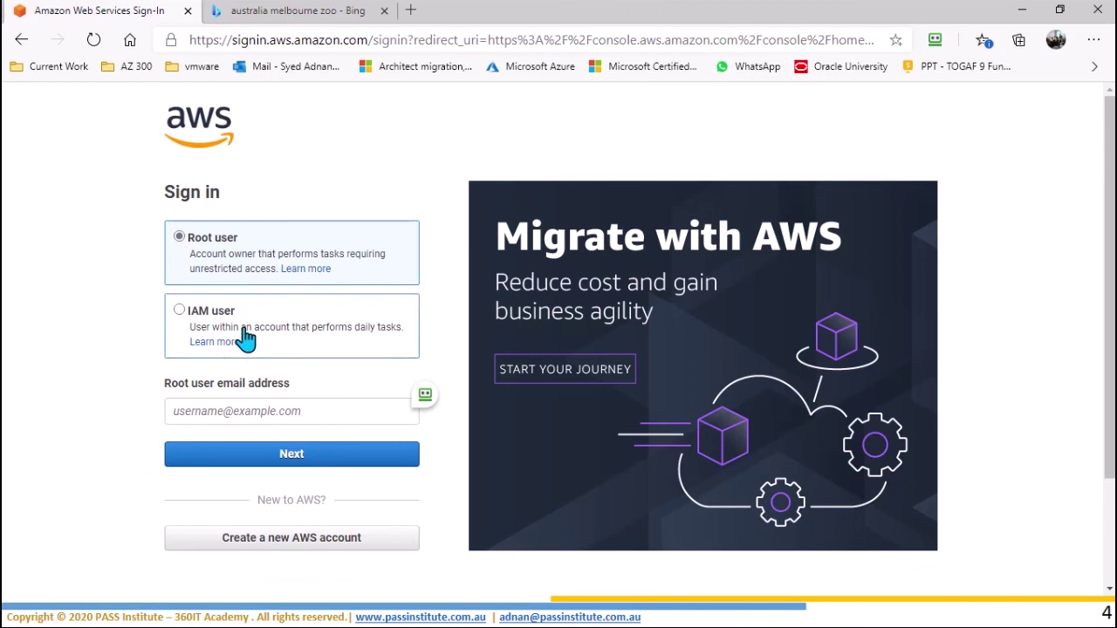
{"action": "left_click", "coordinate": [263, 416]}
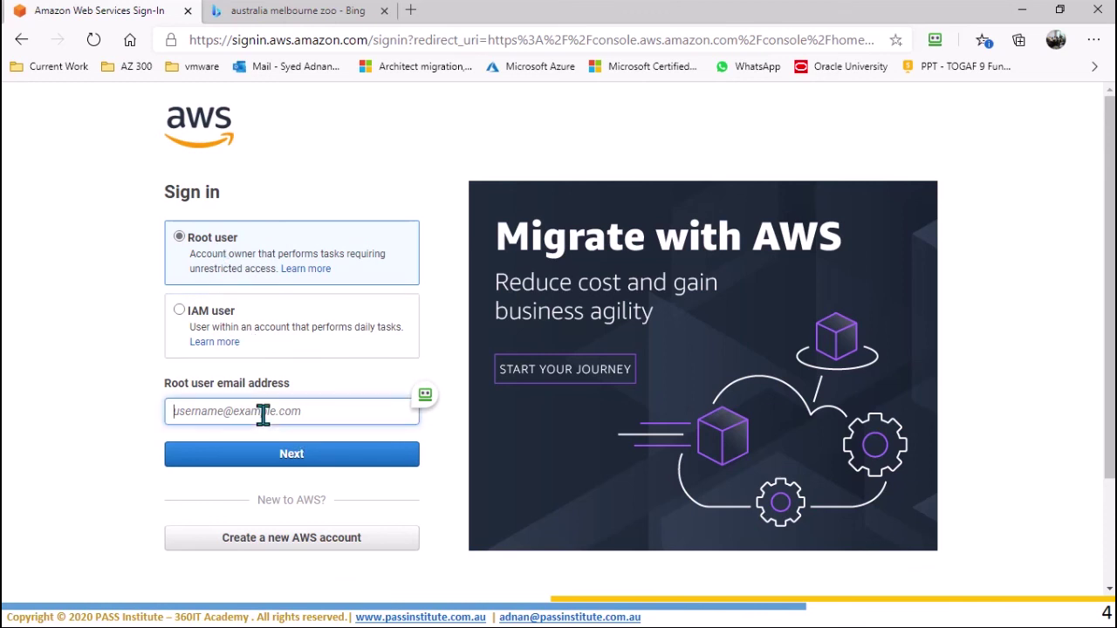
{"action": "left_click", "coordinate": [273, 453]}
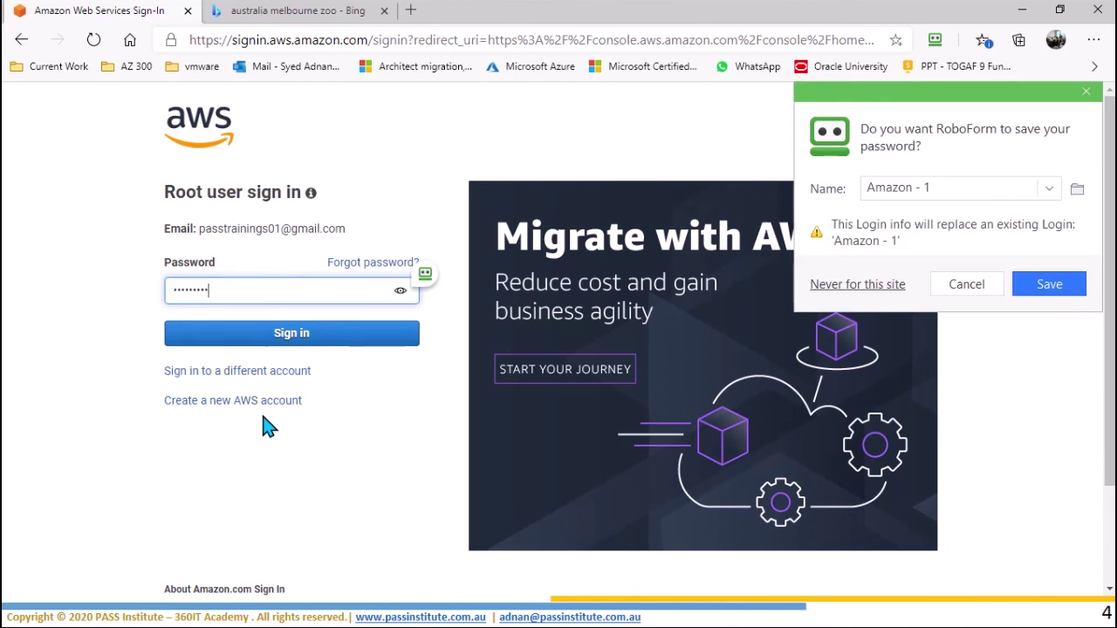
{"action": "key", "text": "Return"}
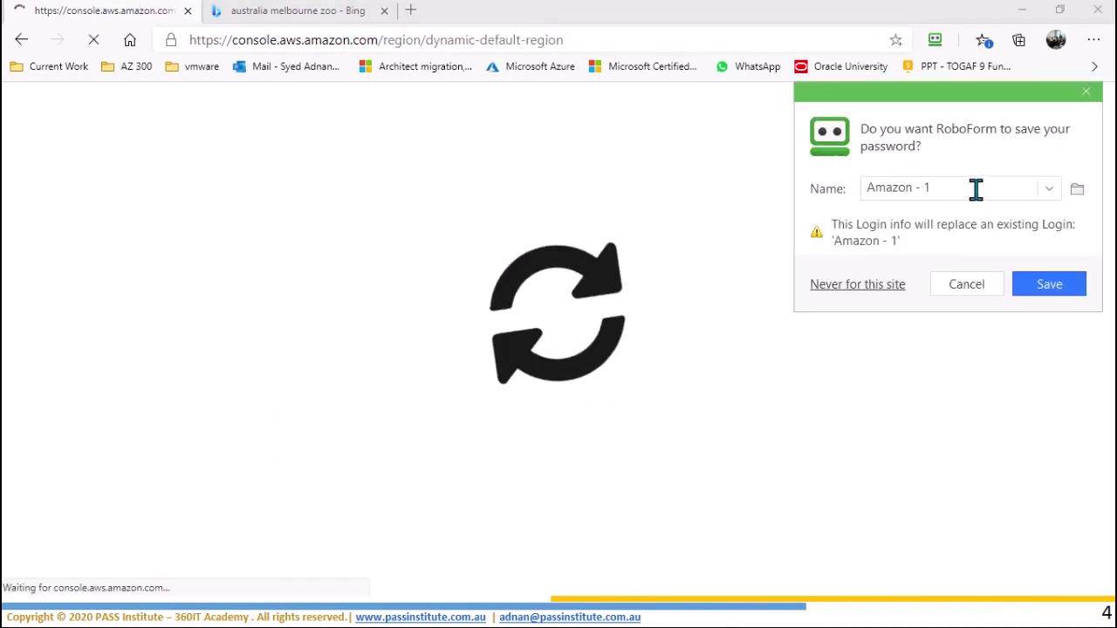
Step: Save the AWS login in RoboForm as 'Amazon - training' and close the saved notice
{"action": "left_click", "coordinate": [976, 189]}
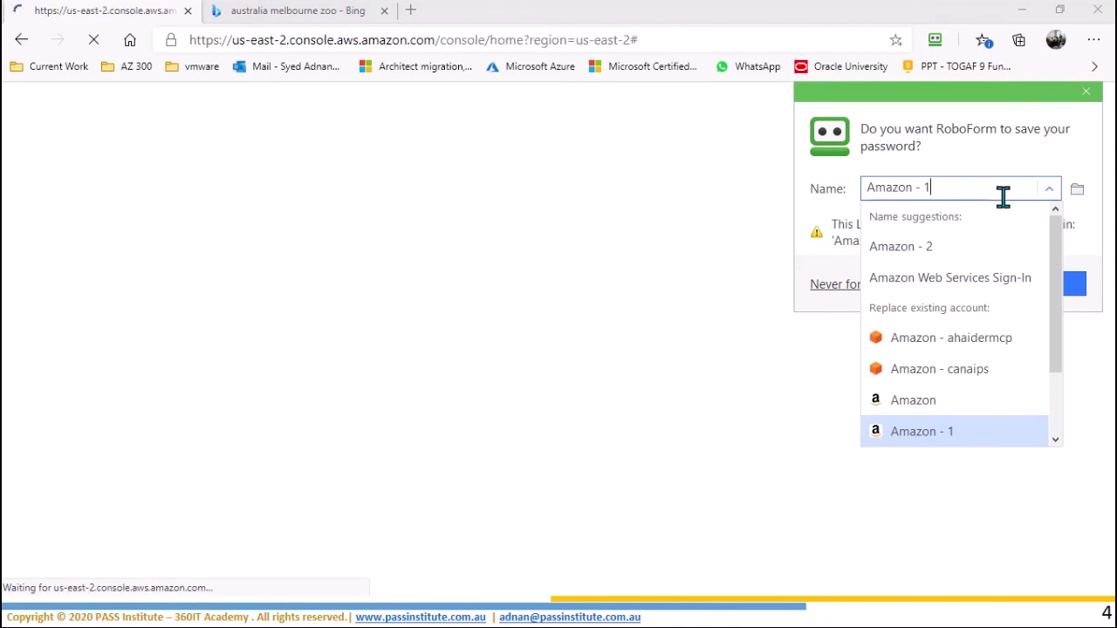
{"action": "key", "text": "BackSpace"}
{"action": "type", "text": "training"}
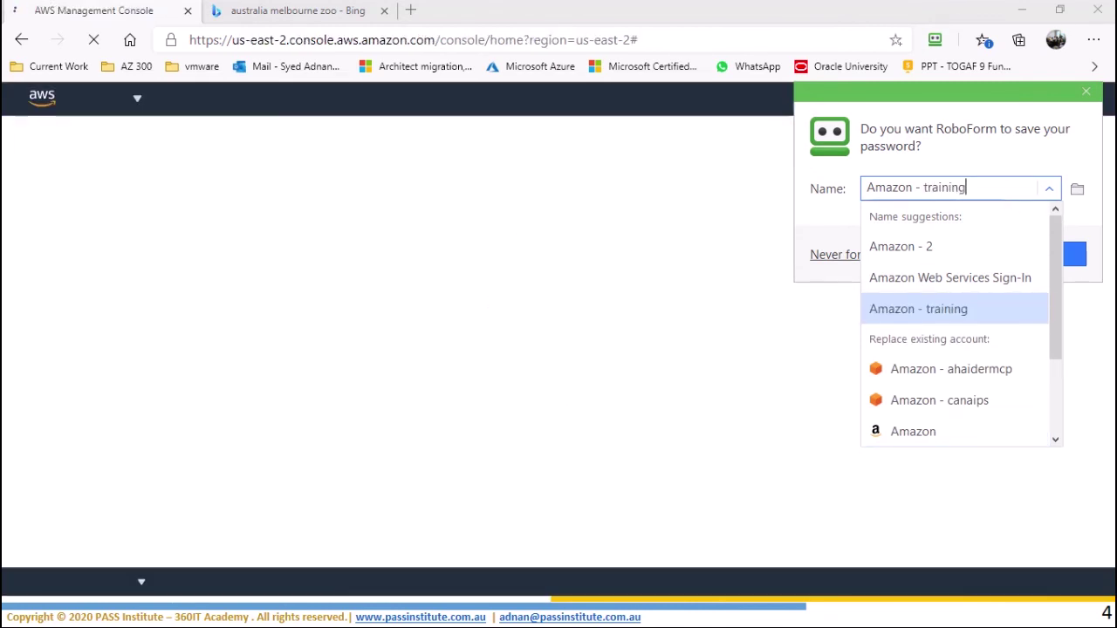
{"action": "left_click", "coordinate": [966, 168]}
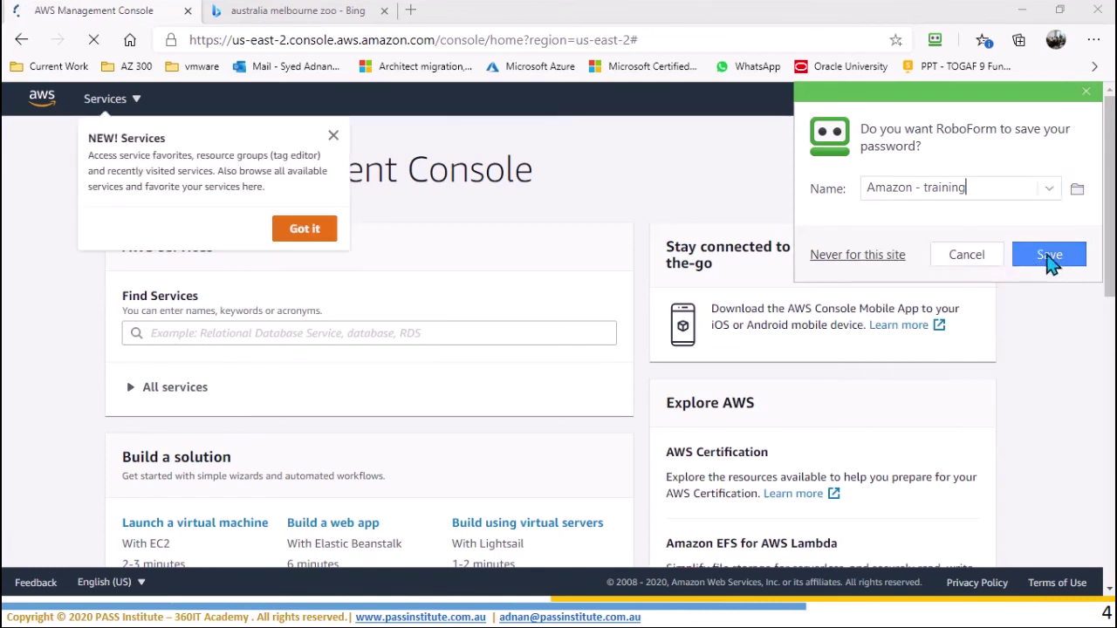
{"action": "left_click", "coordinate": [1050, 255]}
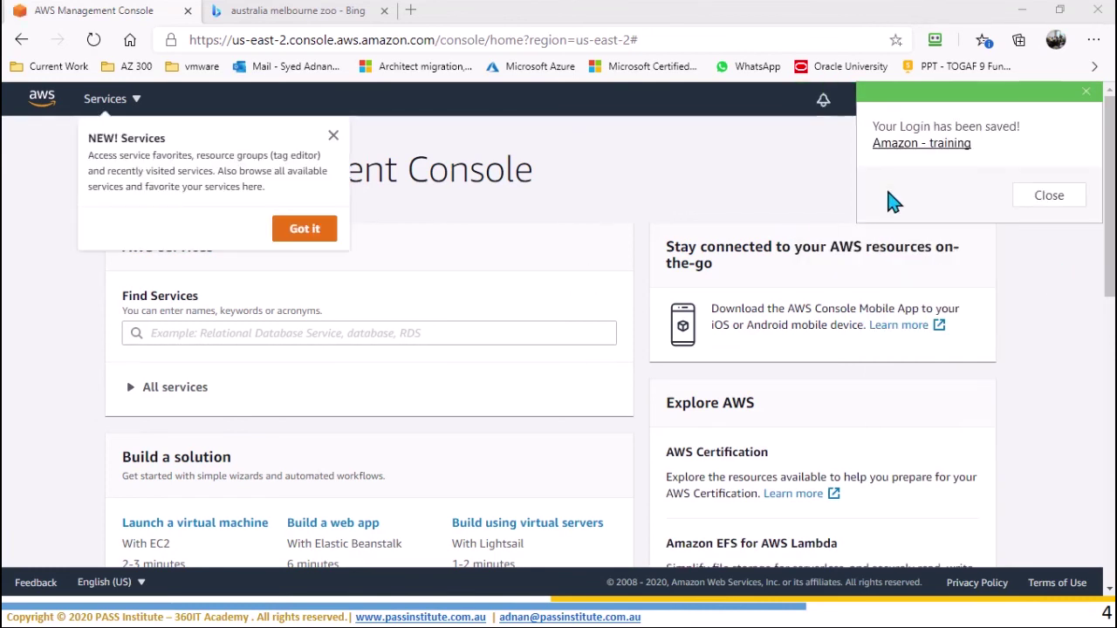
{"action": "left_click", "coordinate": [1087, 94]}
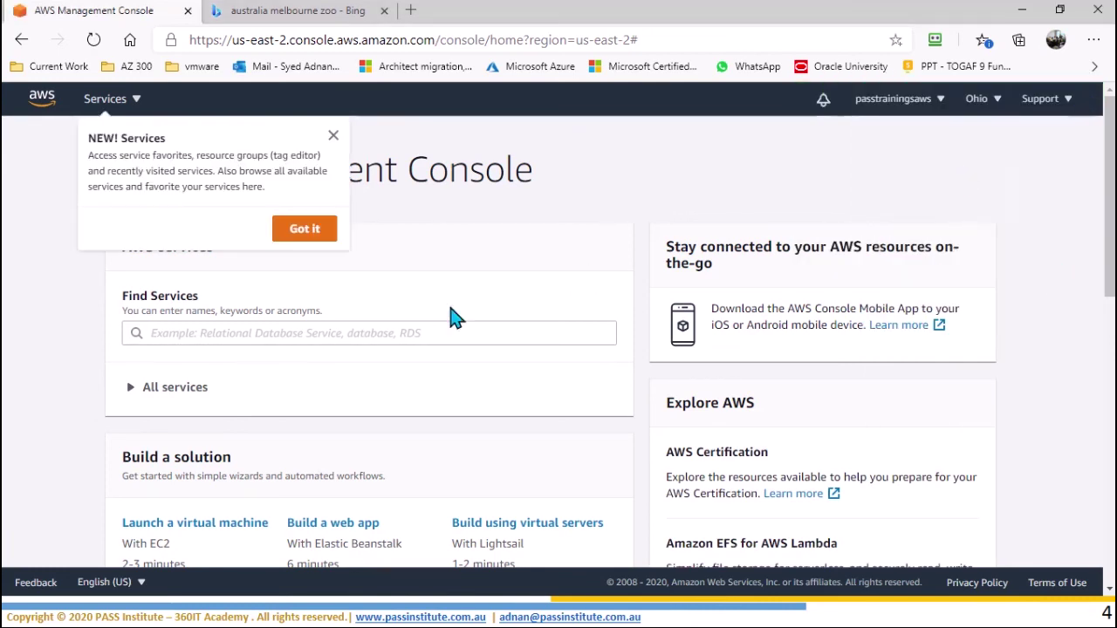